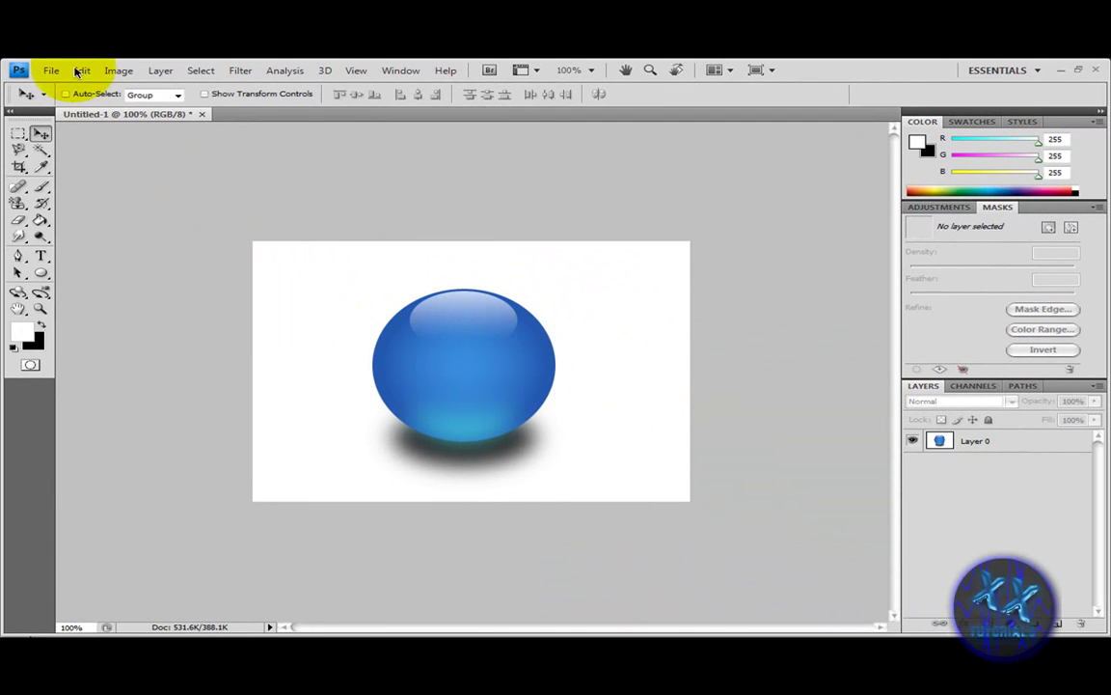
# Set up a new document from the 7 in X 5 in preset: 7 × 5 inches, 72 pixels/inch, white background
pyautogui.click(53, 72)
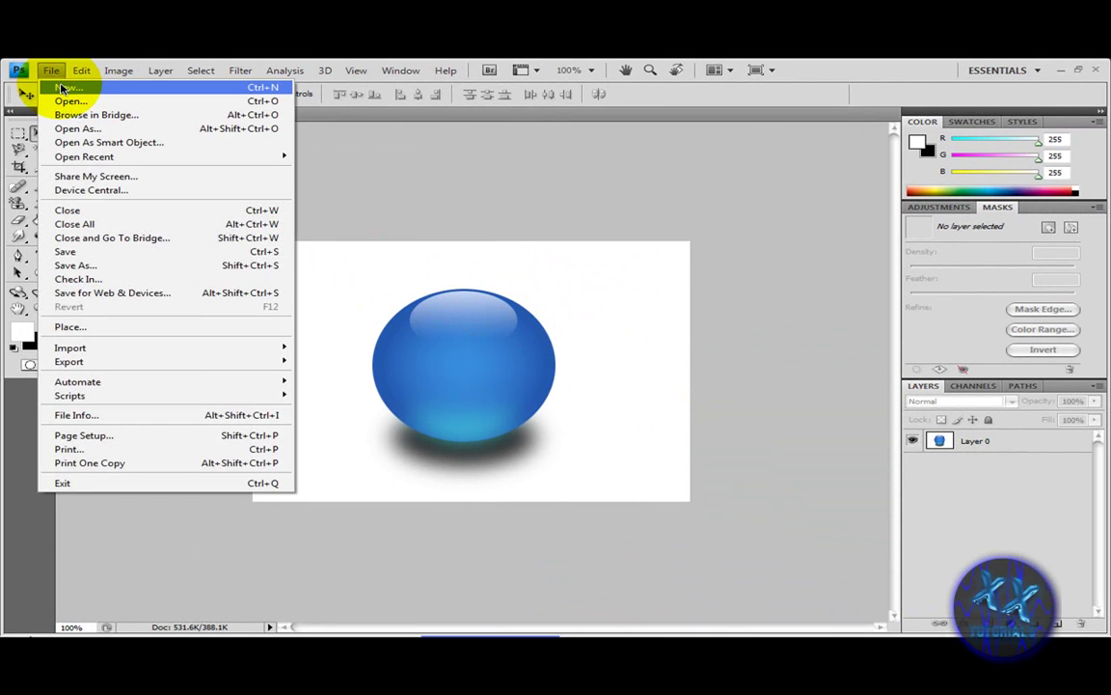
pyautogui.click(61, 88)
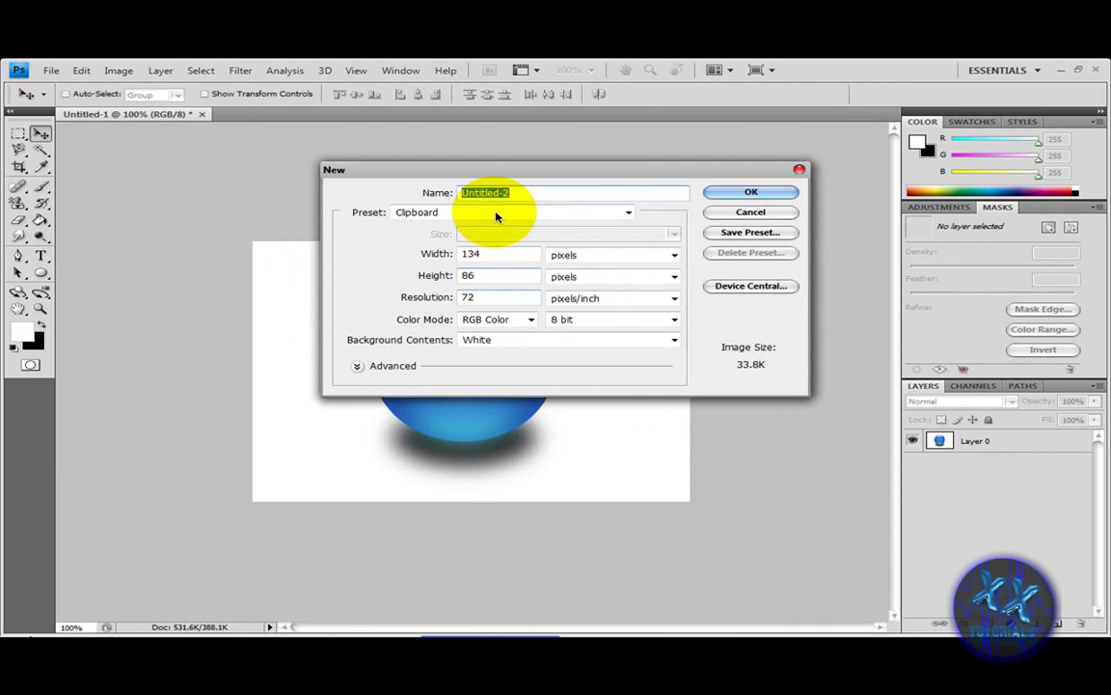
pyautogui.click(628, 212)
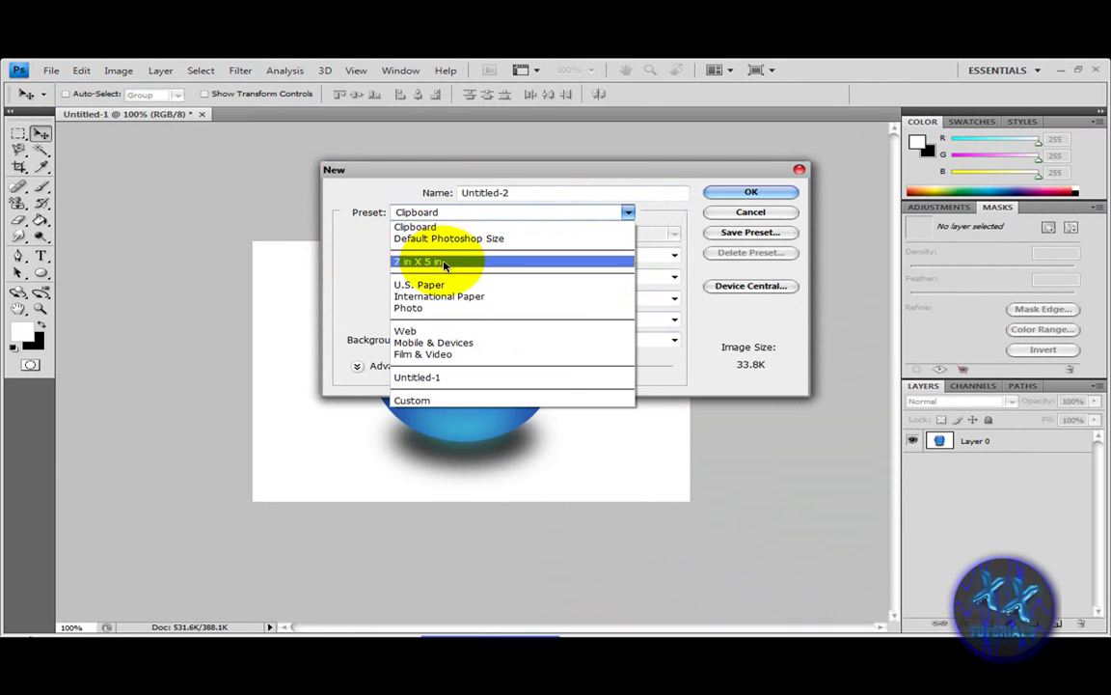
pyautogui.click(429, 258)
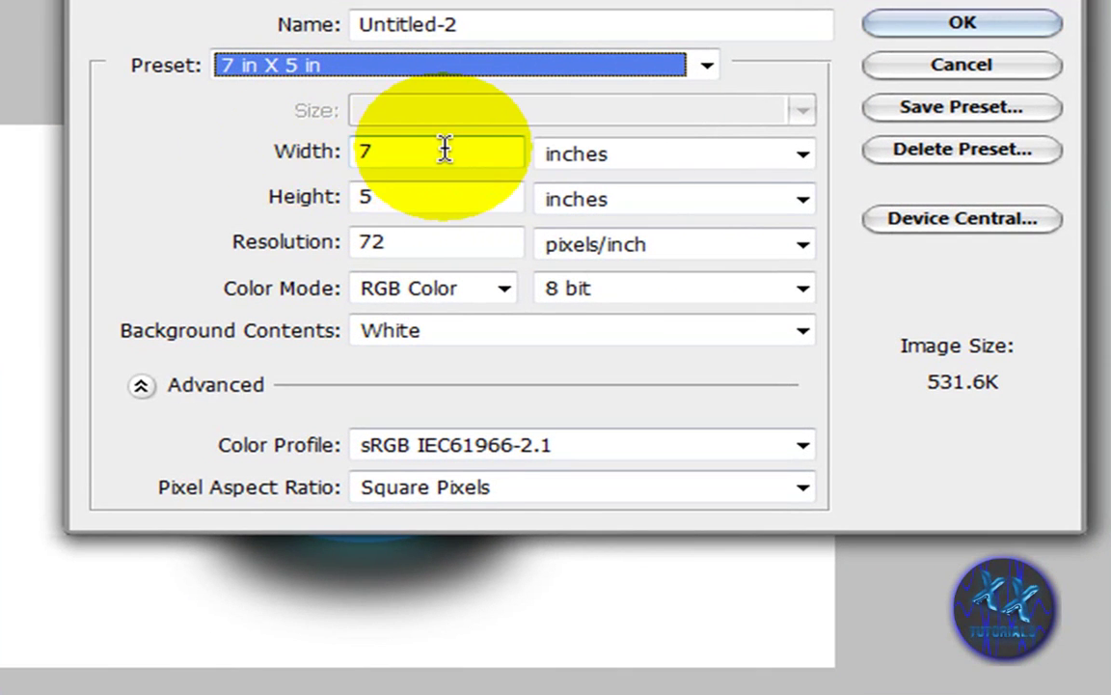
pyautogui.moveTo(445, 151); pyautogui.dragTo(298, 153)
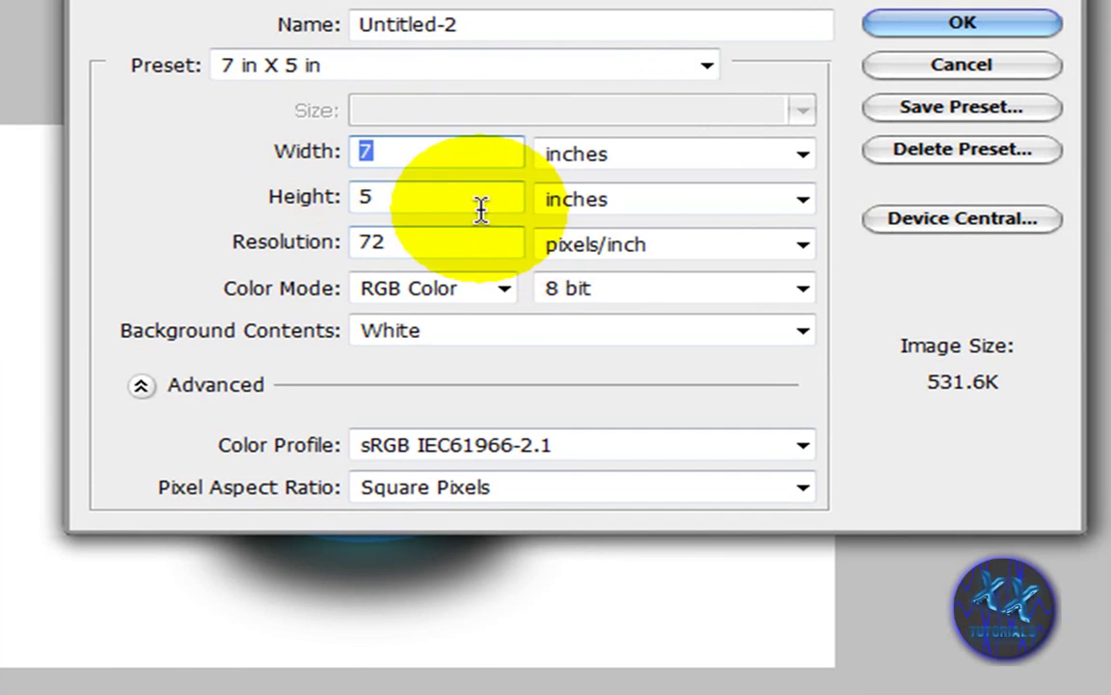
pyautogui.moveTo(478, 199); pyautogui.dragTo(300, 188)
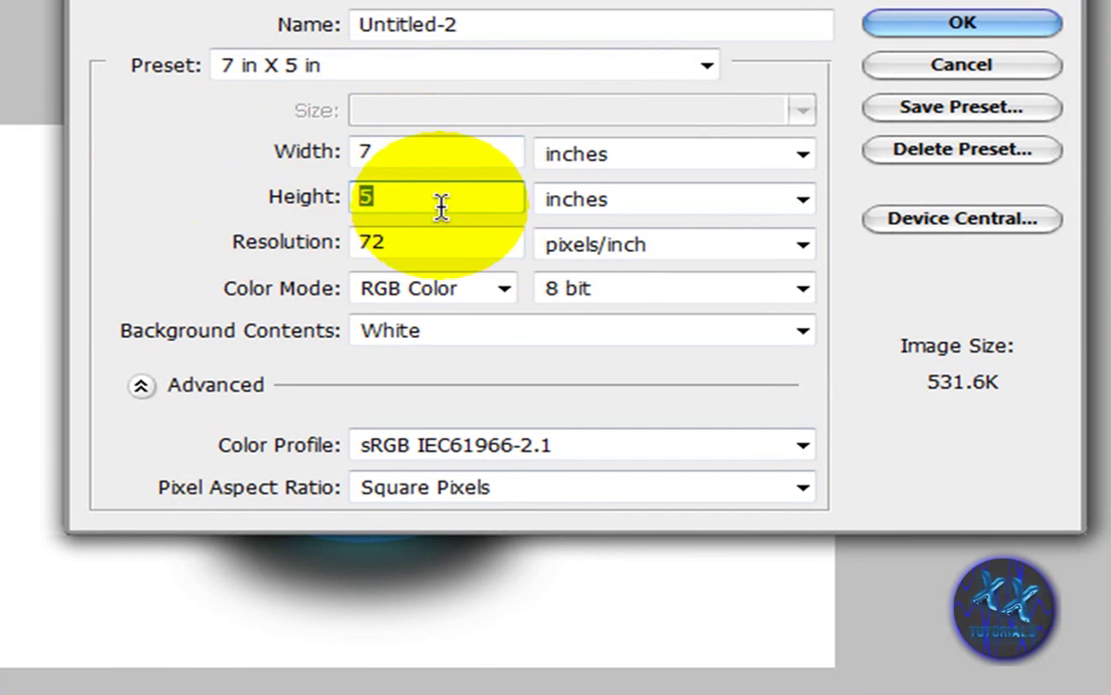
pyautogui.moveTo(456, 246); pyautogui.dragTo(322, 253)
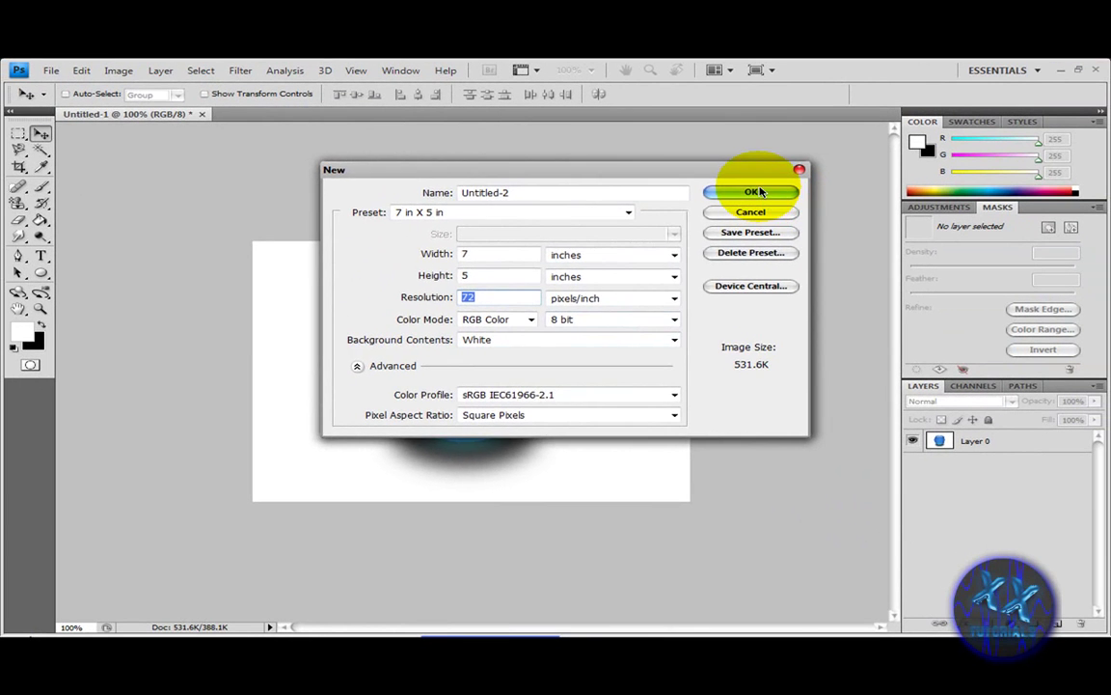
# Create the 7 × 5 inch document, add Layer 1, and draw an elliptical selection mid-canvas
pyautogui.click(916, 59)
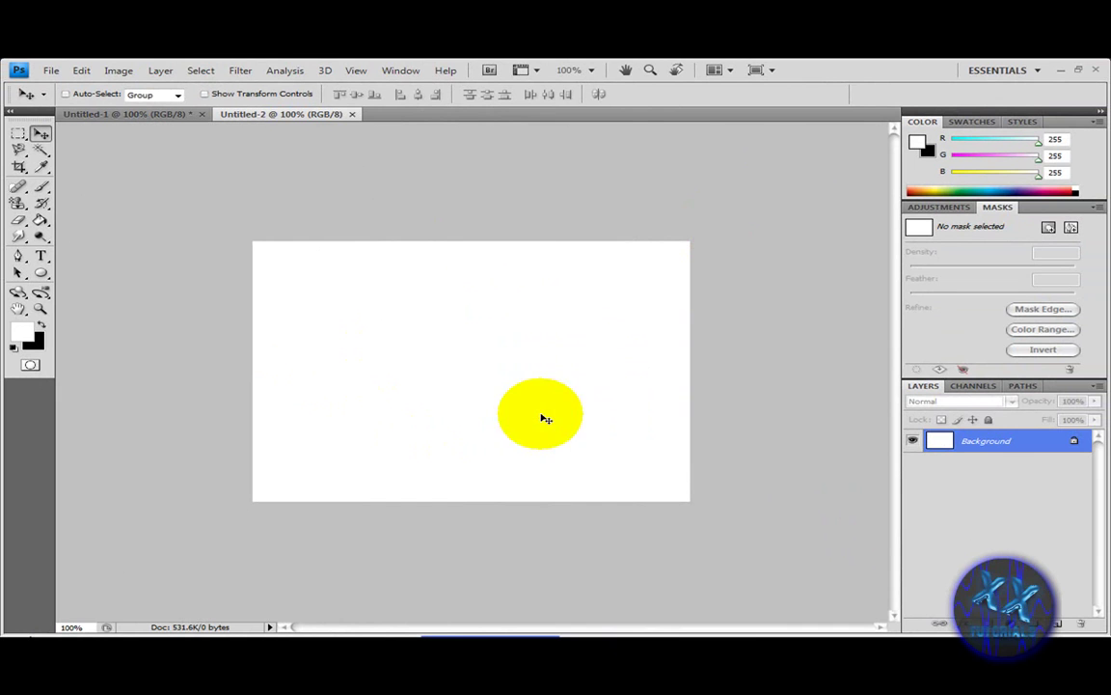
pyautogui.click(1063, 625)
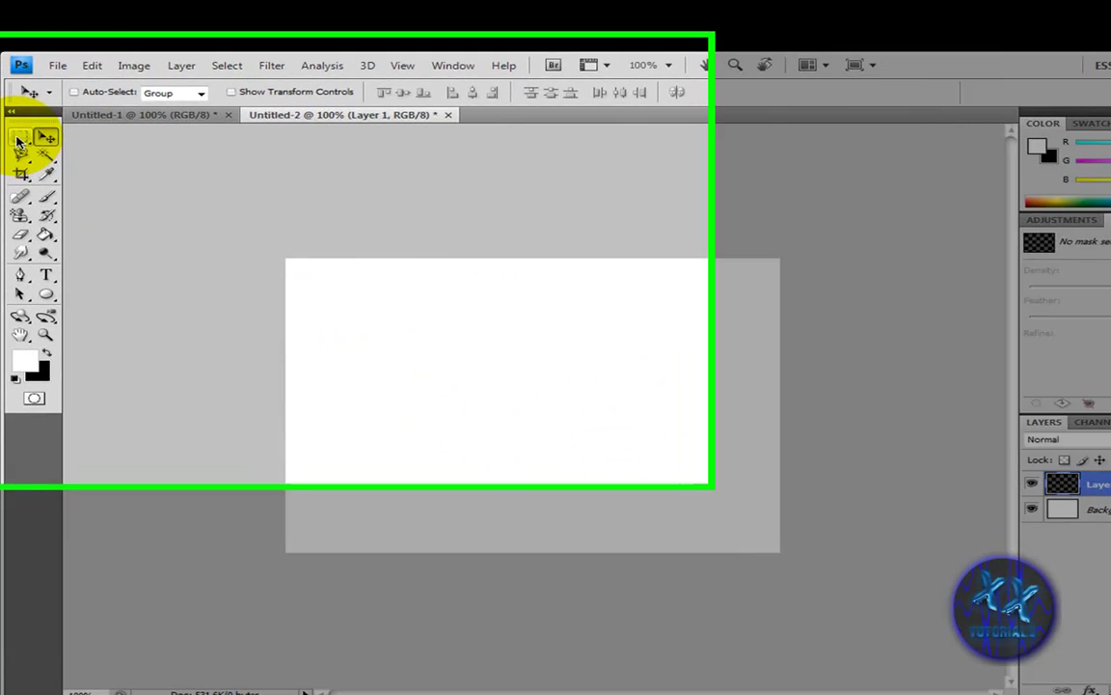
pyautogui.click(19, 140)
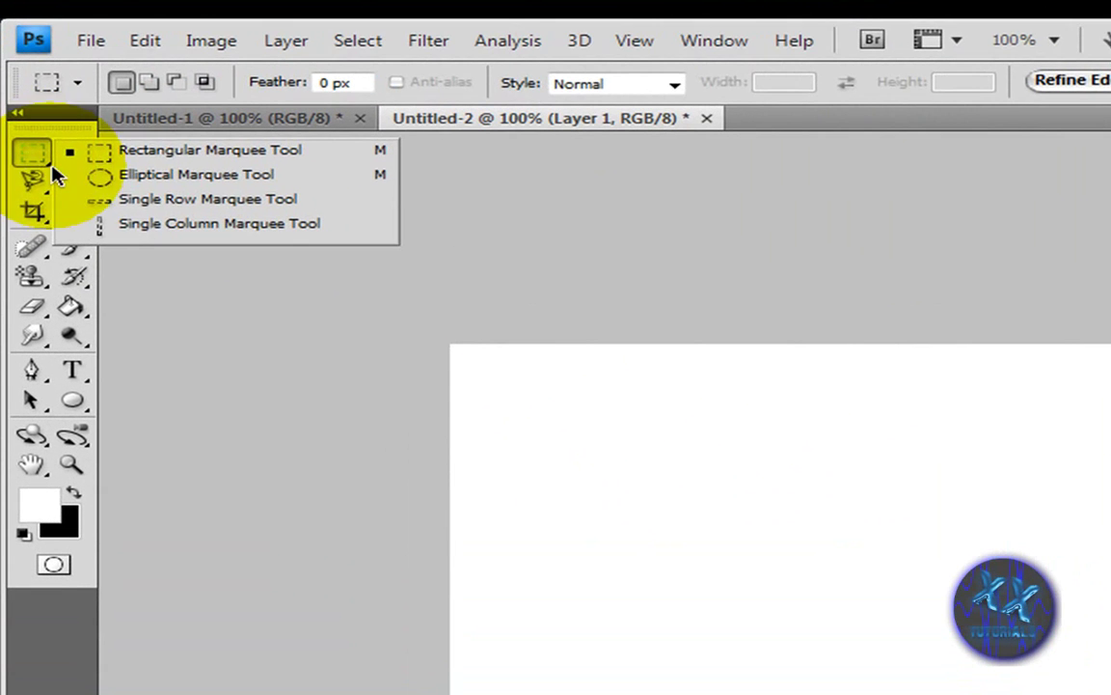
pyautogui.click(126, 150)
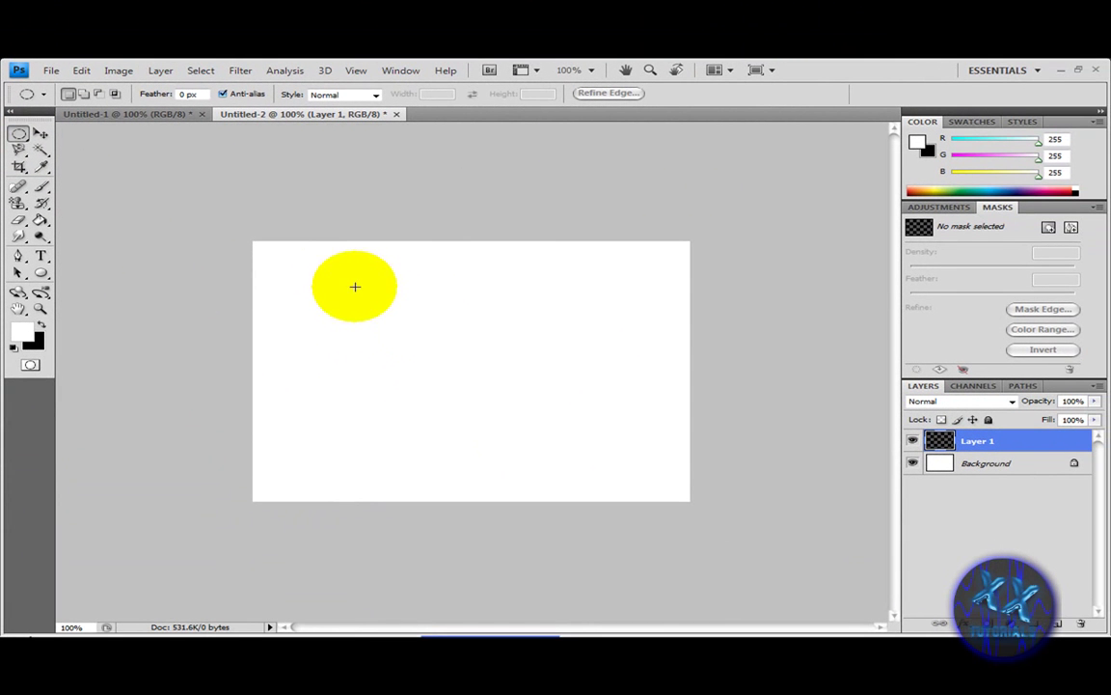
pyautogui.moveTo(354, 287); pyautogui.dragTo(547, 447)
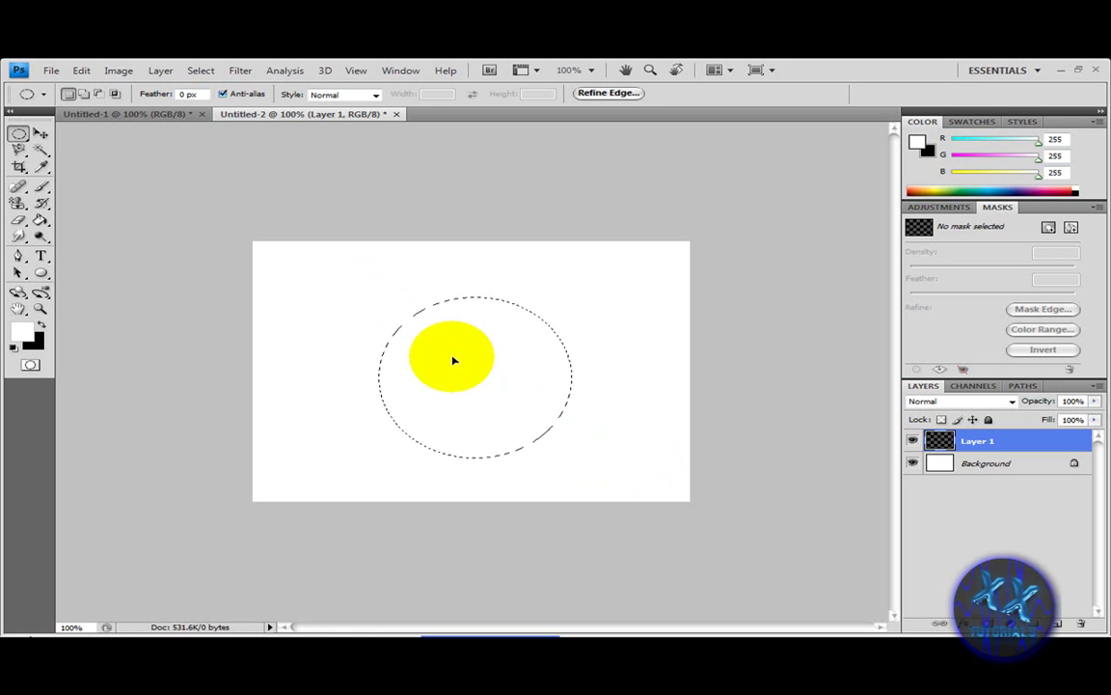
pyautogui.moveTo(454, 361); pyautogui.dragTo(461, 359)
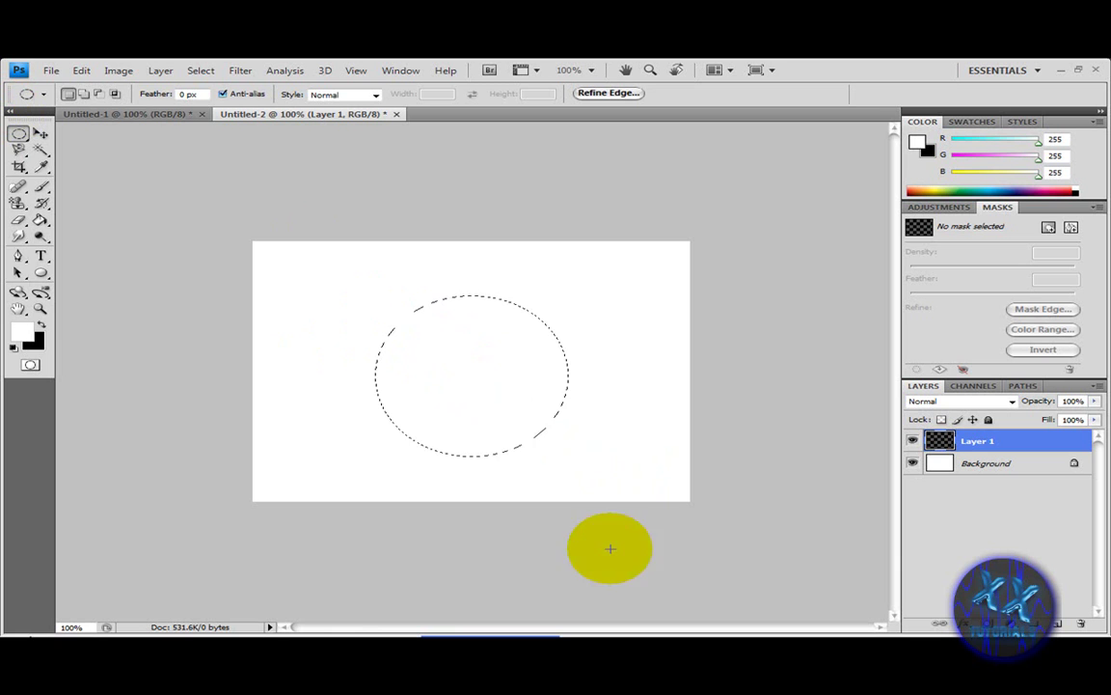
# Choose a deep blue foreground colour, R30 G60 B175 (#1e3caf)
pyautogui.click(23, 331)
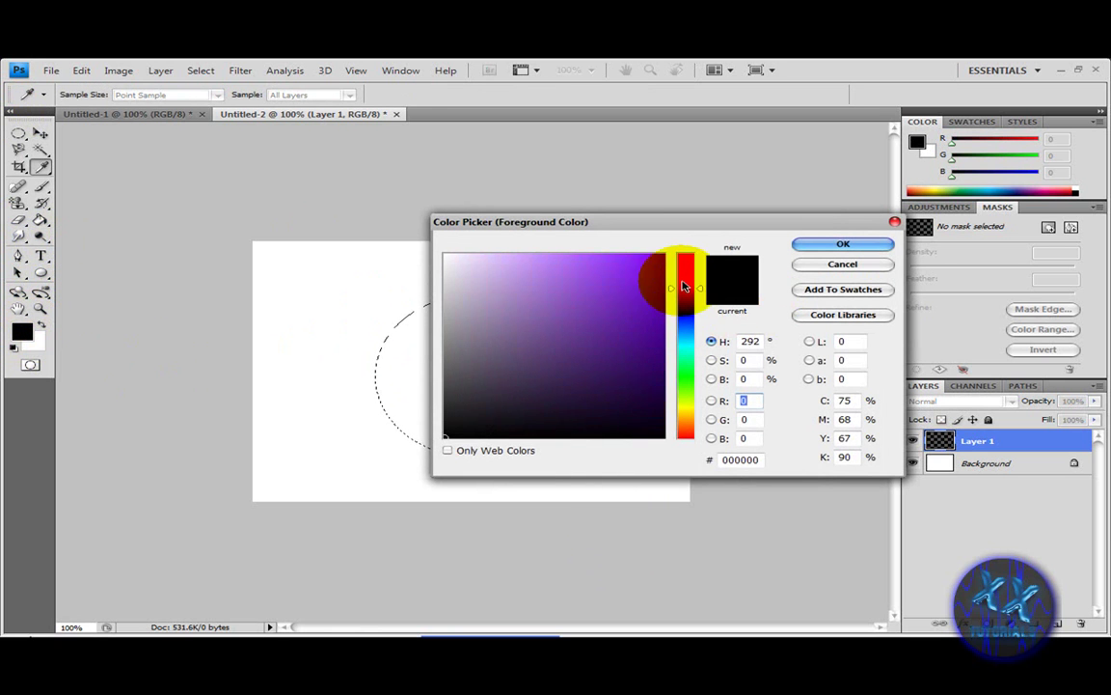
pyautogui.moveTo(683, 286); pyautogui.dragTo(682, 319)
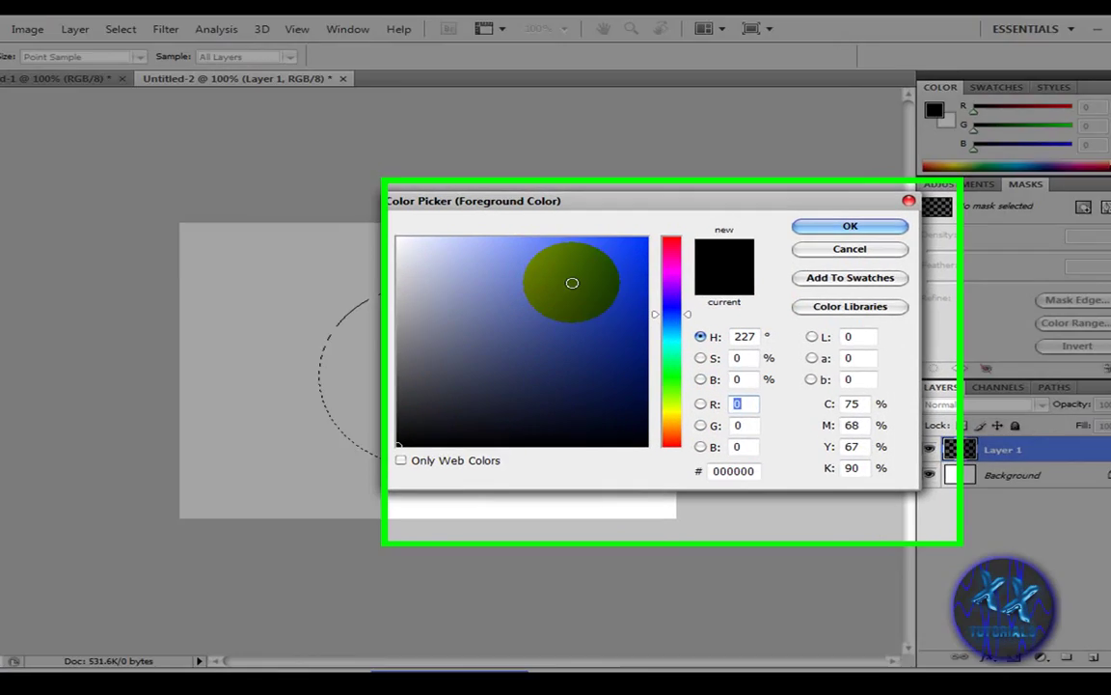
pyautogui.moveTo(597, 299); pyautogui.dragTo(631, 314)
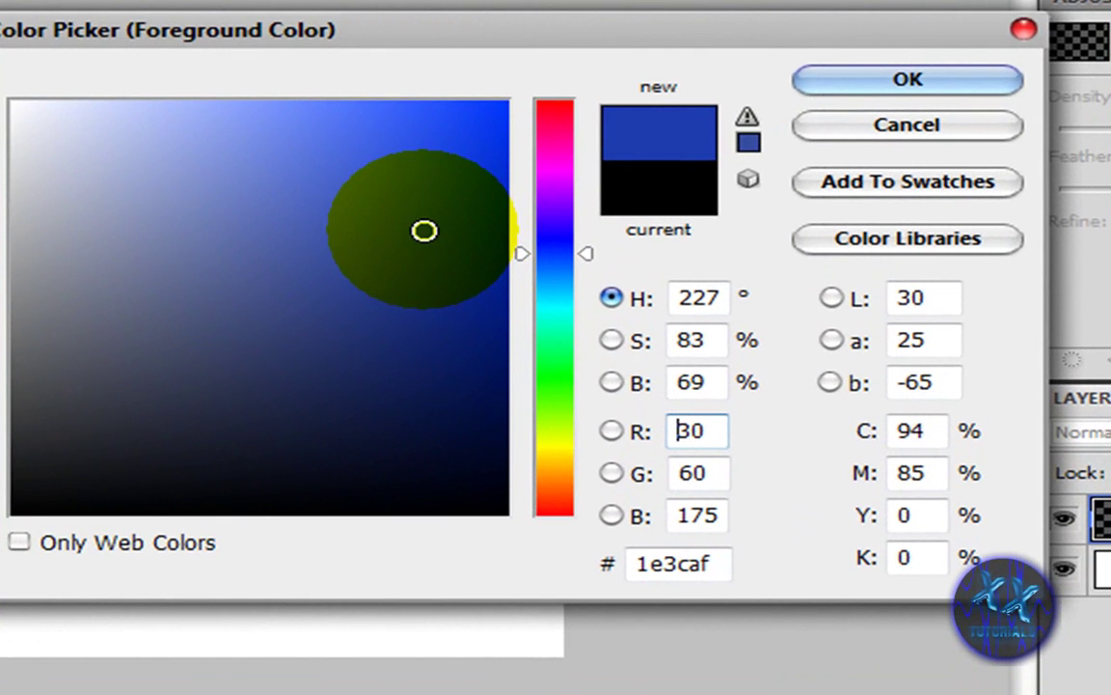
pyautogui.doubleClick(694, 295)
pyautogui.moveTo(711, 340); pyautogui.dragTo(685, 379)
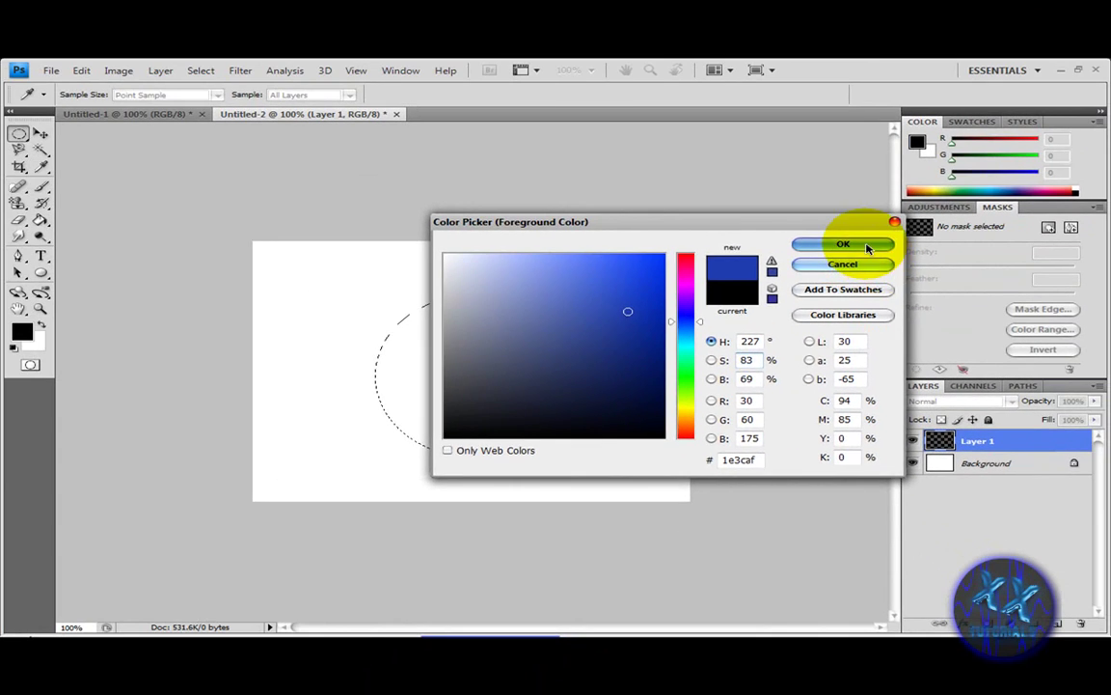
# Fill the oval on Layer 1 with the blue using the Paint Bucket, deselect, and add Layer 2
pyautogui.click(867, 249)
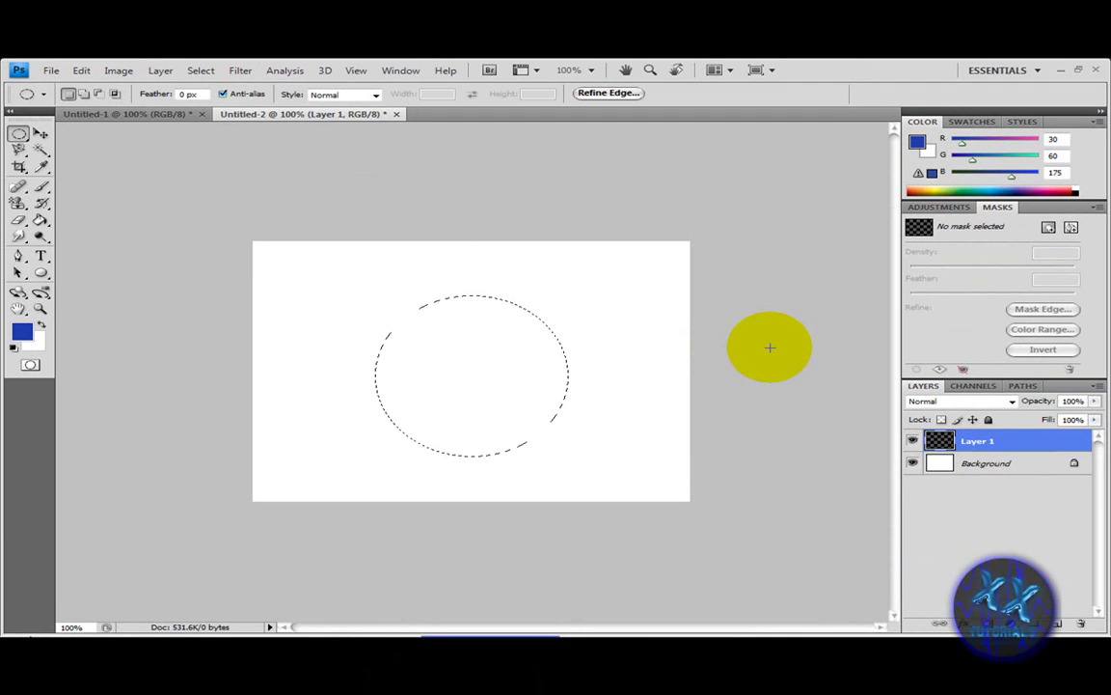
pyautogui.click(46, 222)
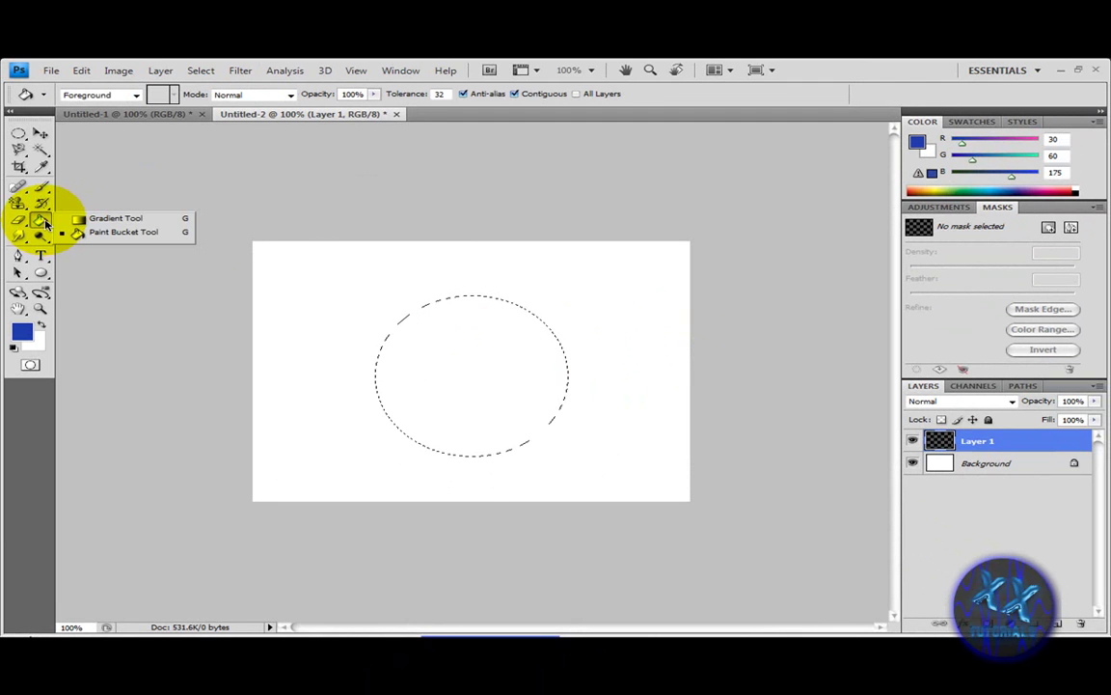
pyautogui.click(454, 348)
pyautogui.click(472, 364)
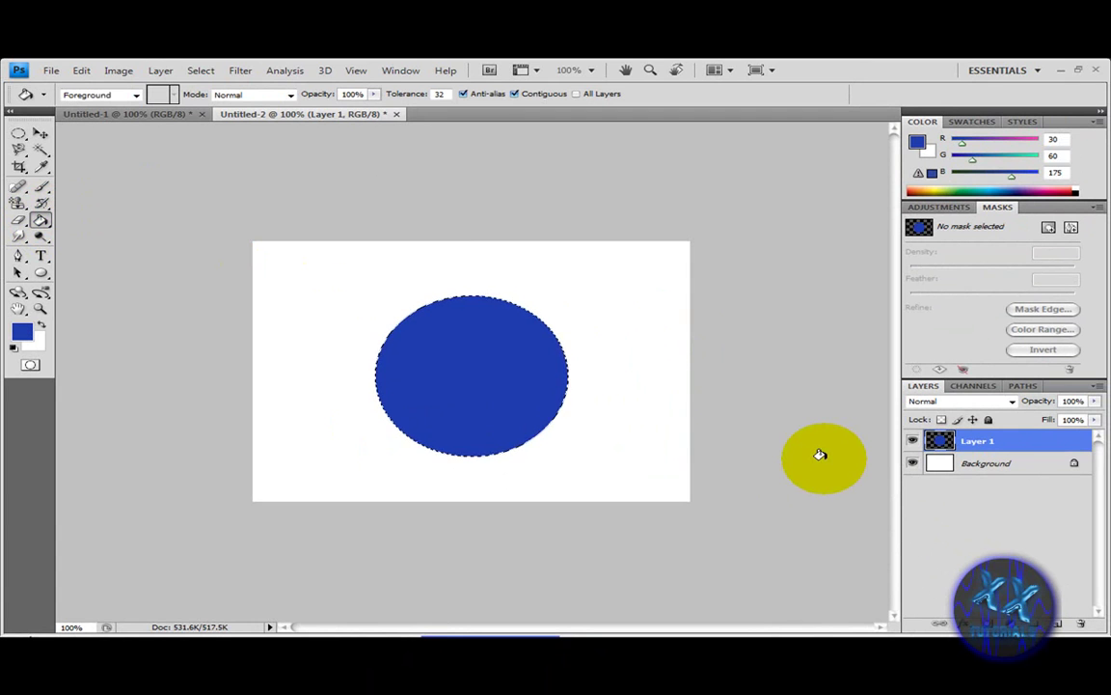
pyautogui.click(200, 70)
pyautogui.click(220, 101)
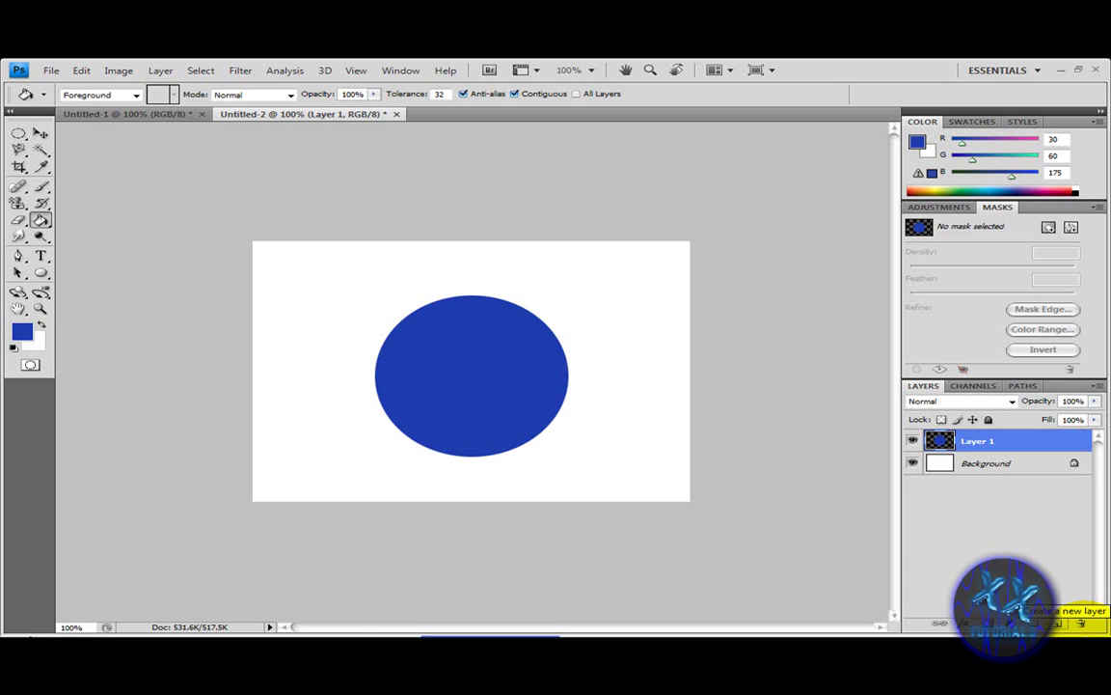
pyautogui.moveTo(1097, 611)
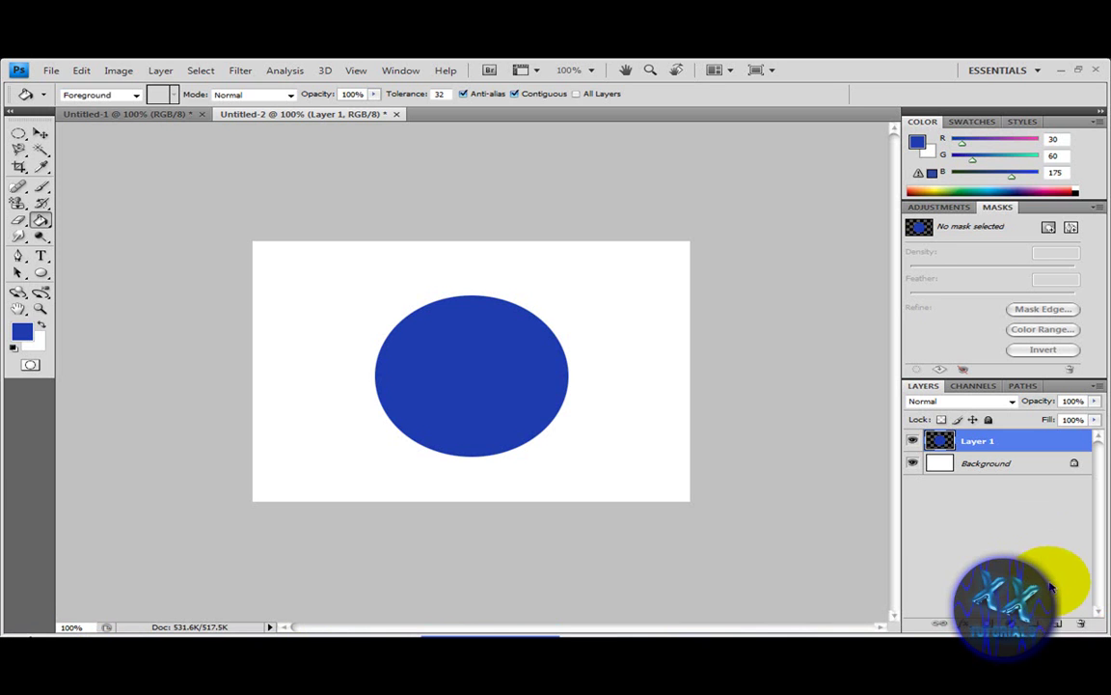
# Place a small elliptical selection over the top of the blue ball, with the Gradient Tool ready
pyautogui.click(19, 133)
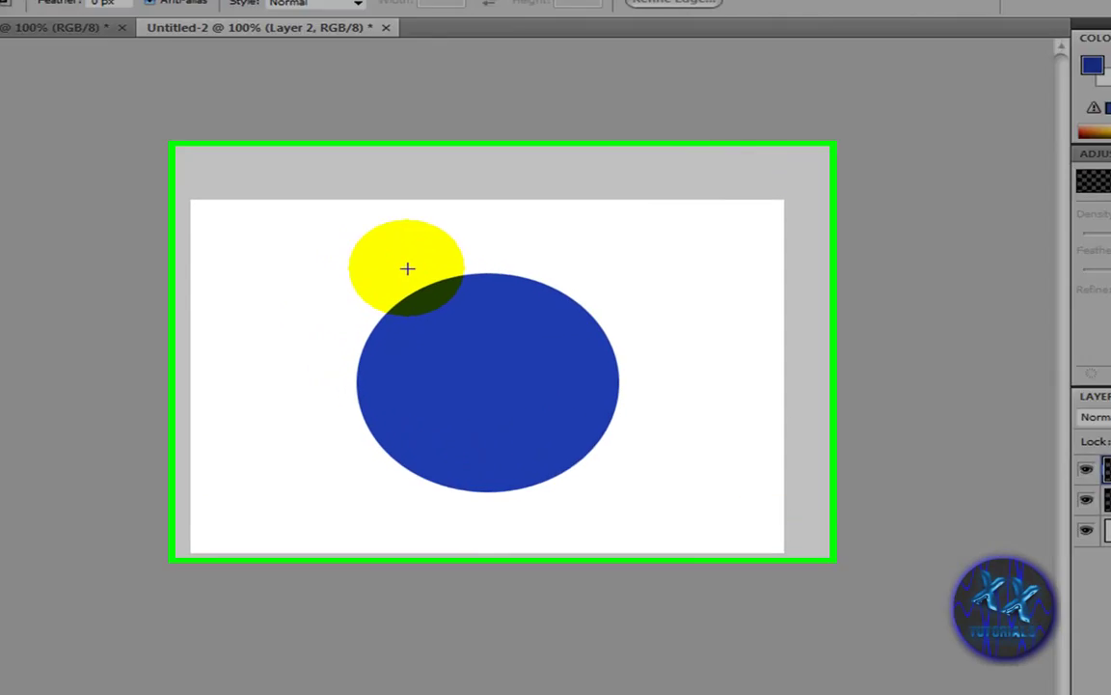
pyautogui.moveTo(421, 311); pyautogui.dragTo(525, 350)
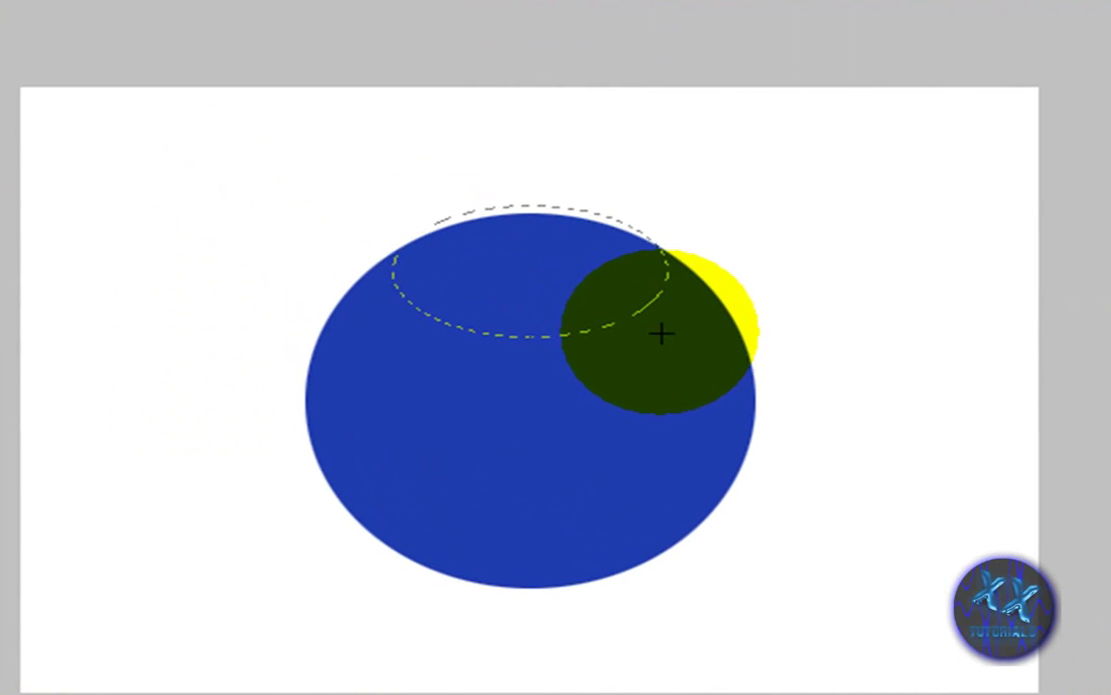
pyautogui.moveTo(662, 334); pyautogui.dragTo(583, 286)
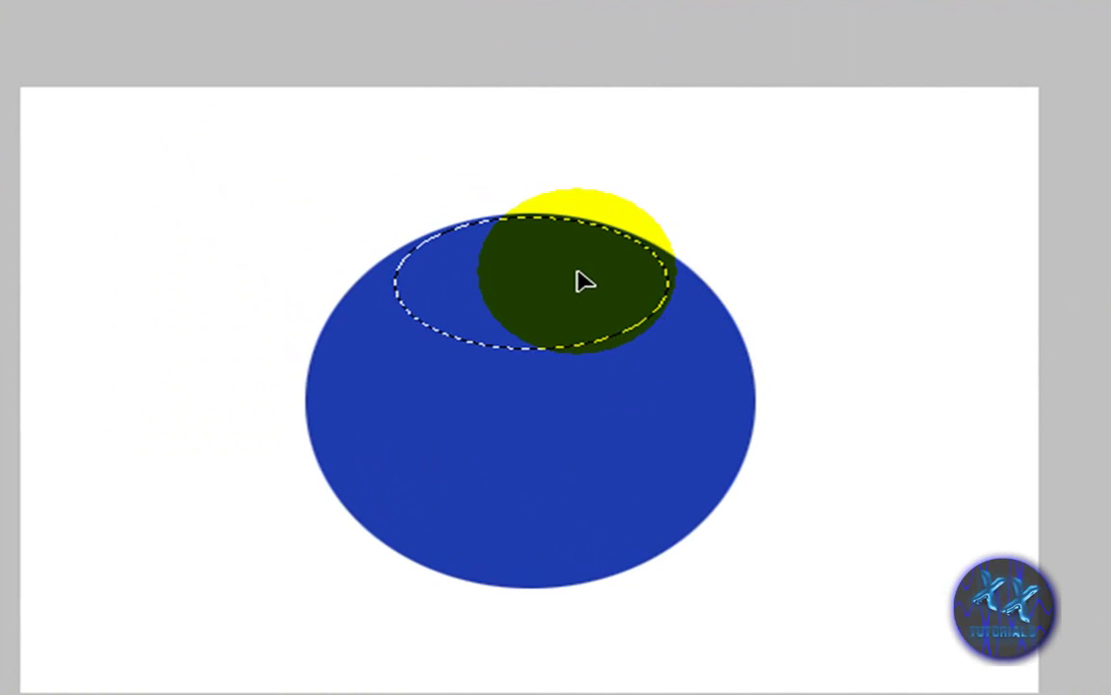
pyautogui.moveTo(583, 282); pyautogui.dragTo(578, 475)
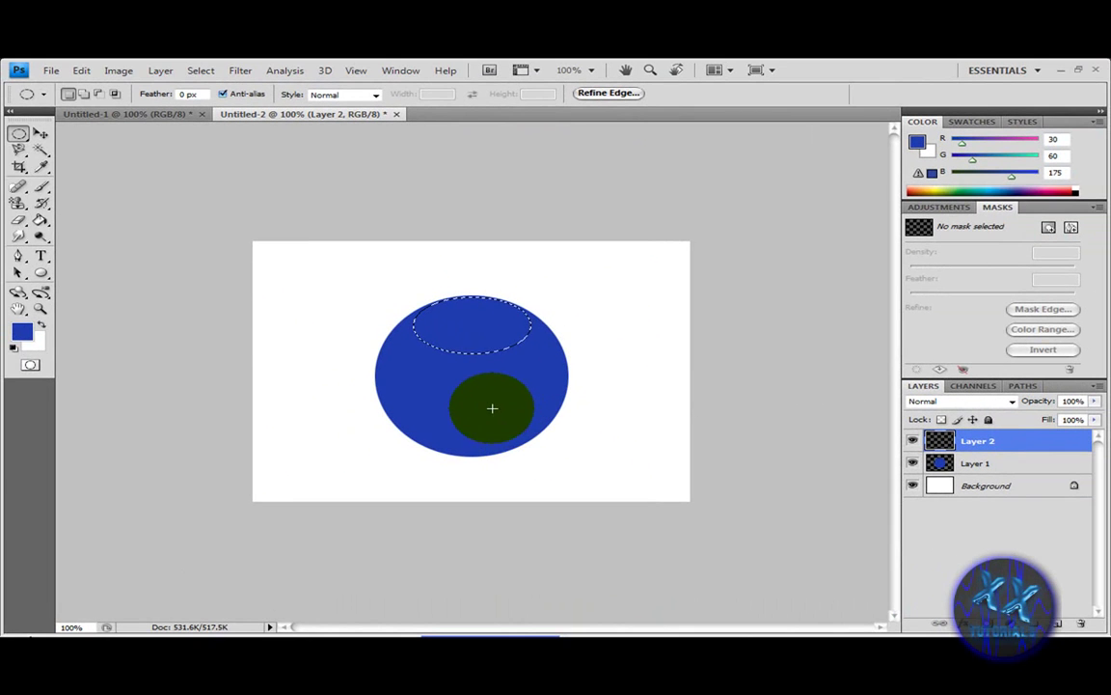
pyautogui.moveTo(492, 408); pyautogui.dragTo(285, 273)
pyautogui.rightClick(43, 224)
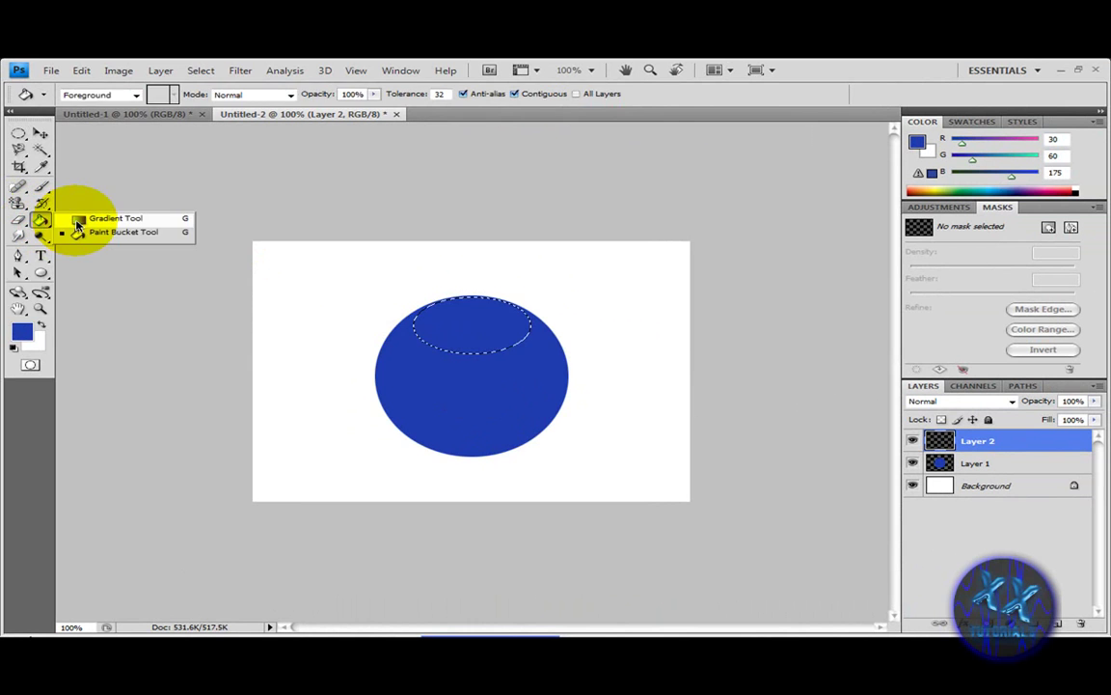
pyautogui.click(106, 218)
# Set the foreground colour to pale blue #e5ebff (R229 G235 B255)
pyautogui.click(29, 334)
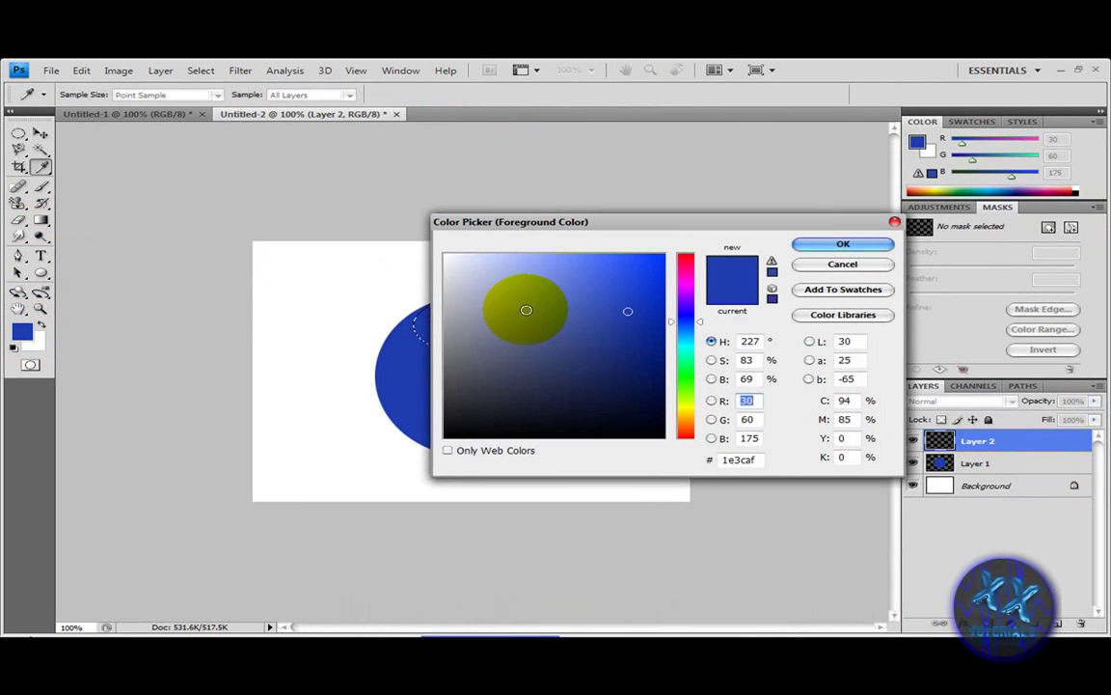
pyautogui.moveTo(523, 309); pyautogui.dragTo(459, 251)
pyautogui.moveTo(371, 213); pyautogui.dragTo(380, 211)
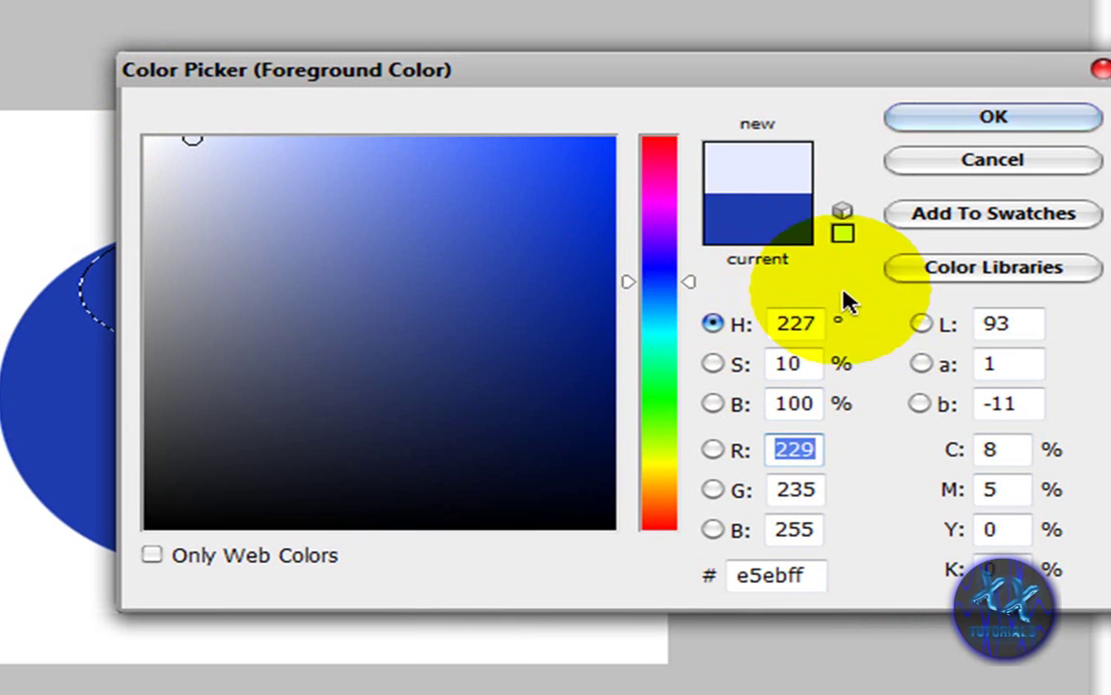
pyautogui.press('Return')
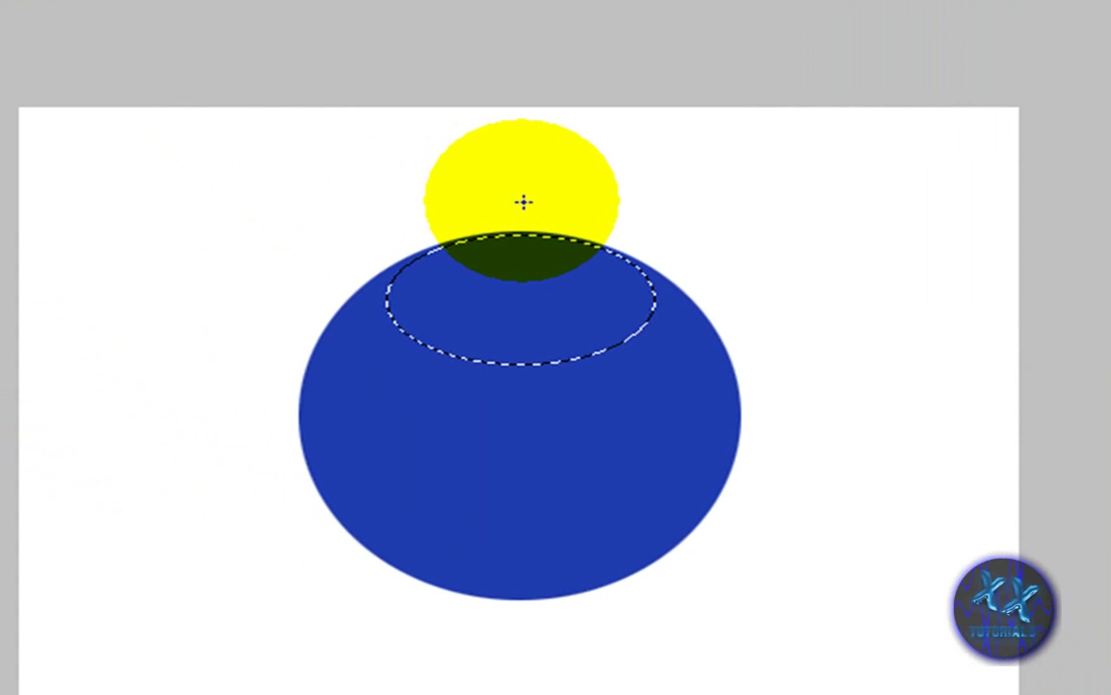
# Drag a pale-blue-to-transparent gradient down through the top selection, then deselect
pyautogui.moveTo(523, 201); pyautogui.dragTo(565, 341)
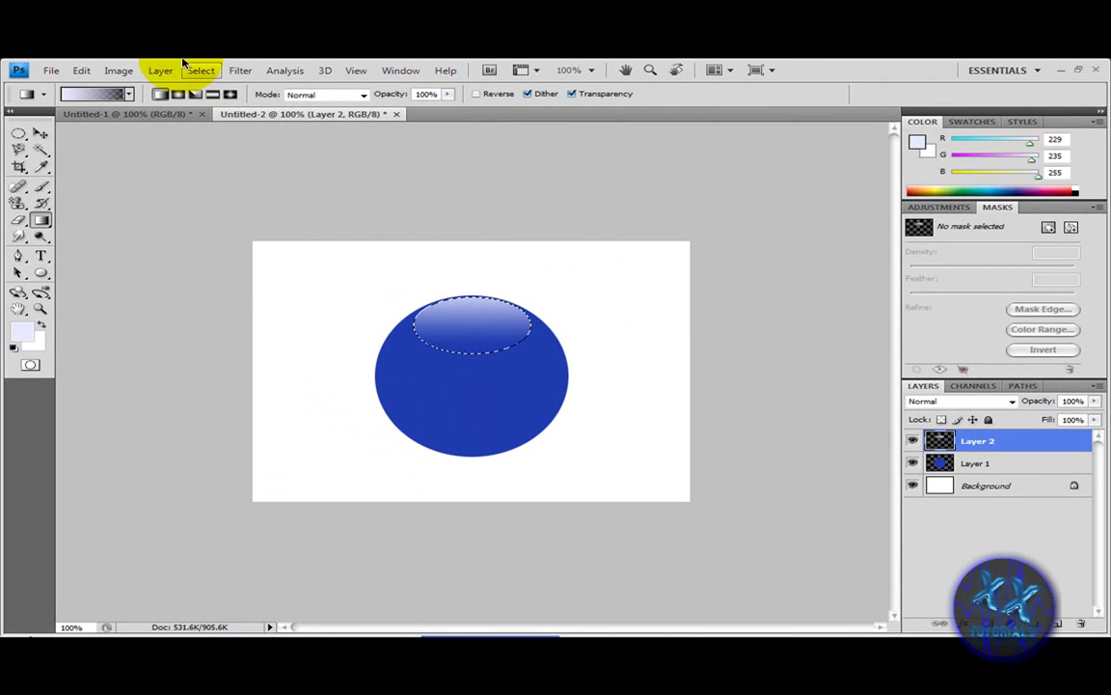
pyautogui.click(201, 72)
pyautogui.click(222, 101)
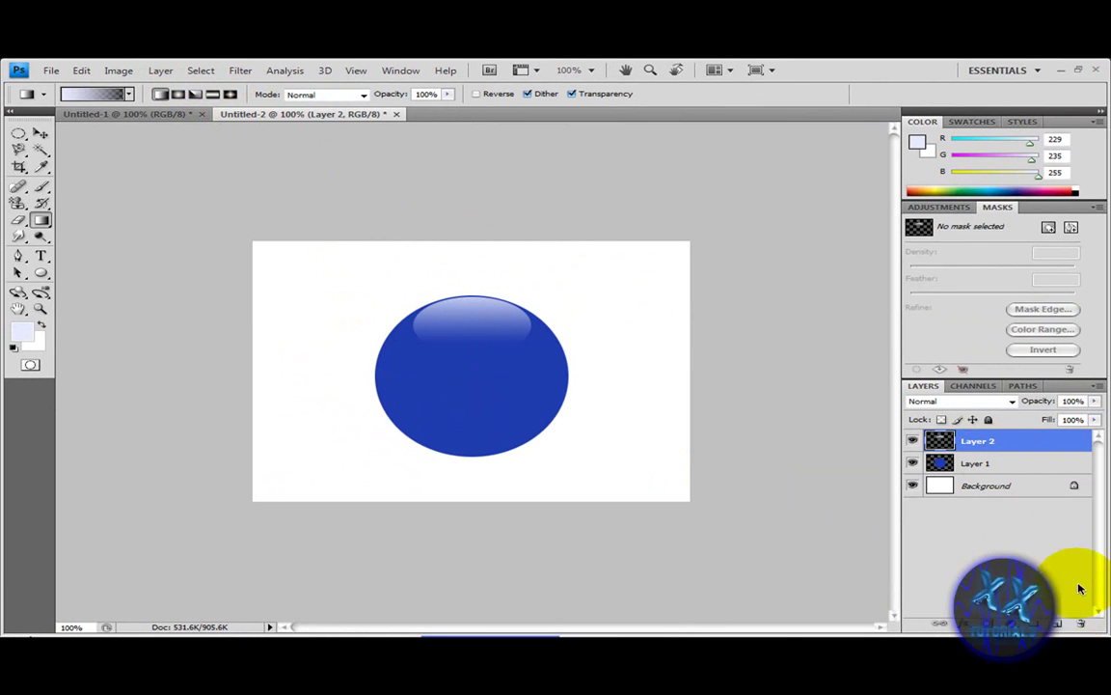
# Duplicate the highlight layer as Layer 2 copy
pyautogui.click(161, 72)
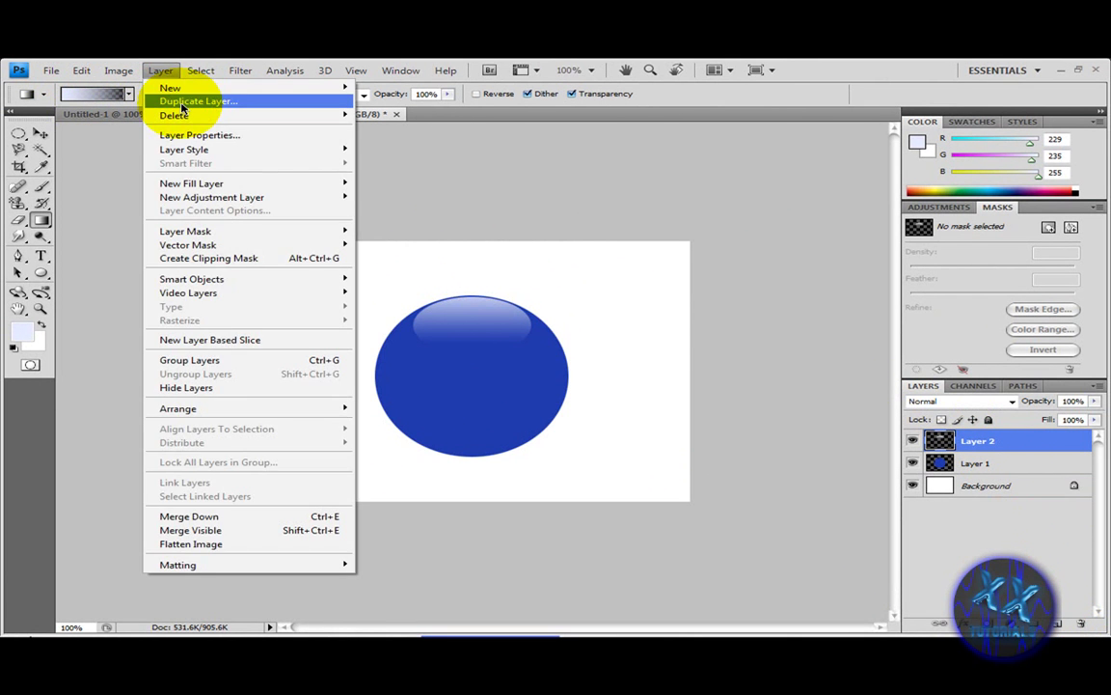
pyautogui.click(178, 97)
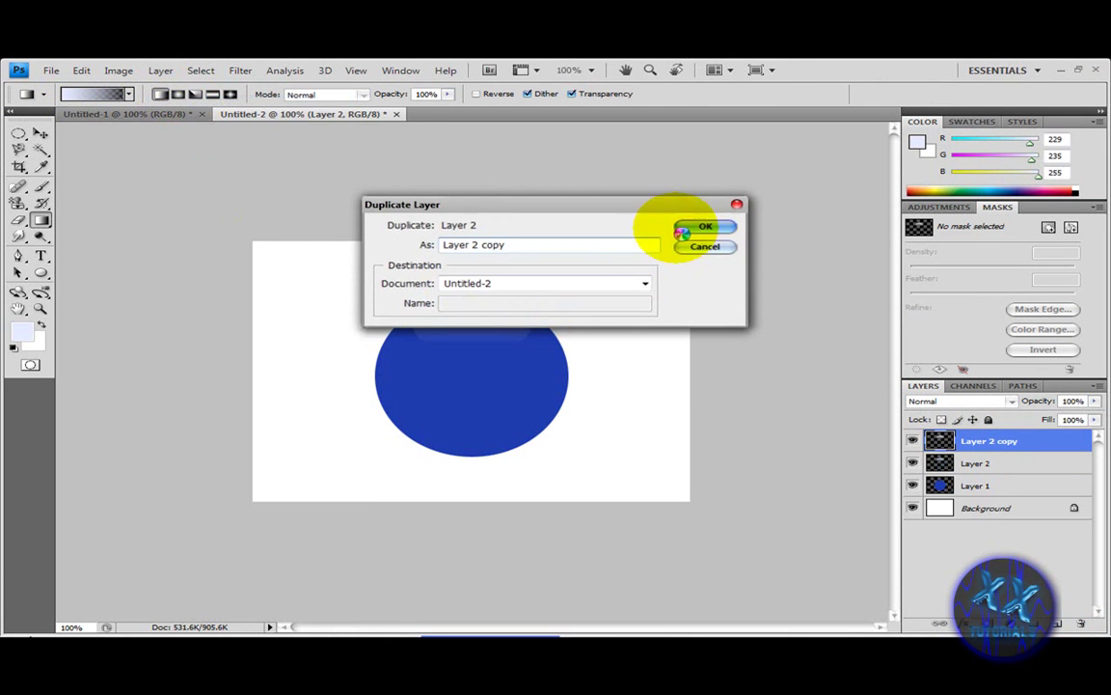
pyautogui.click(700, 227)
# Move the copied highlight to the ball's bottom and flip it vertically
pyautogui.click(39, 134)
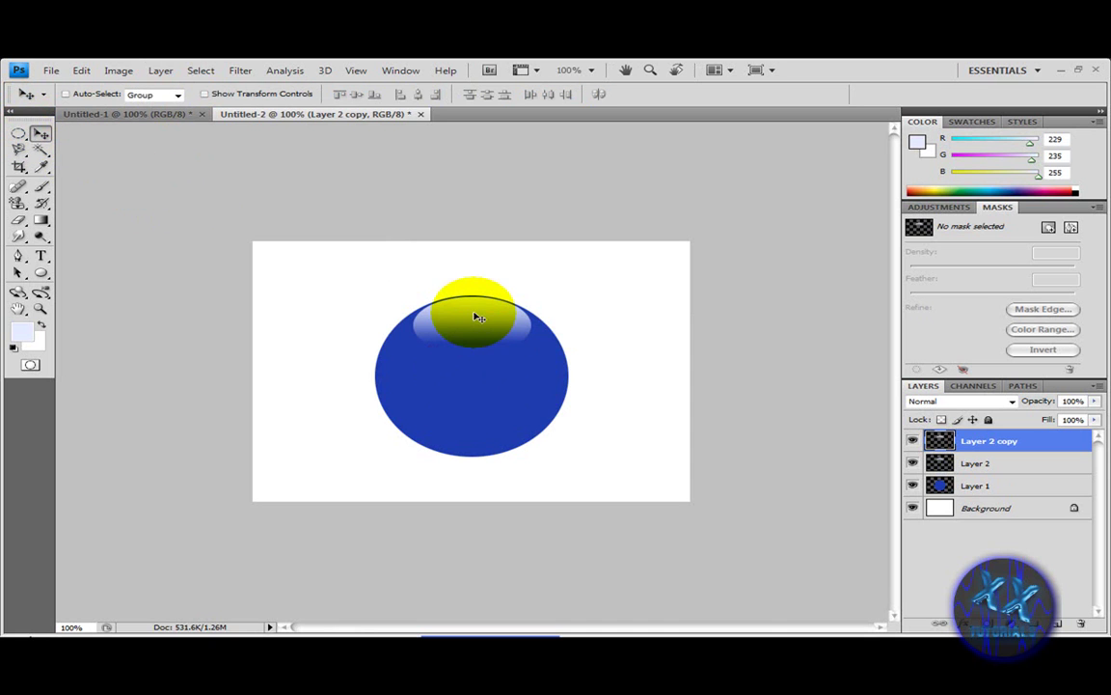
pyautogui.moveTo(476, 344); pyautogui.dragTo(482, 409)
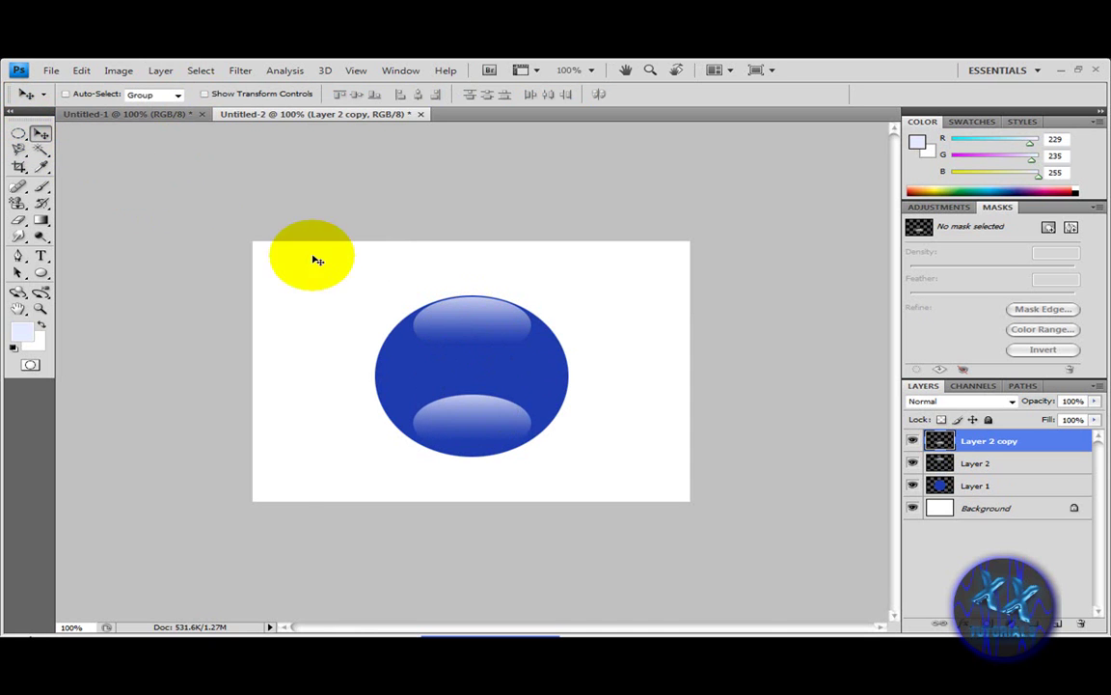
pyautogui.click(81, 70)
pyautogui.moveTo(142, 339)
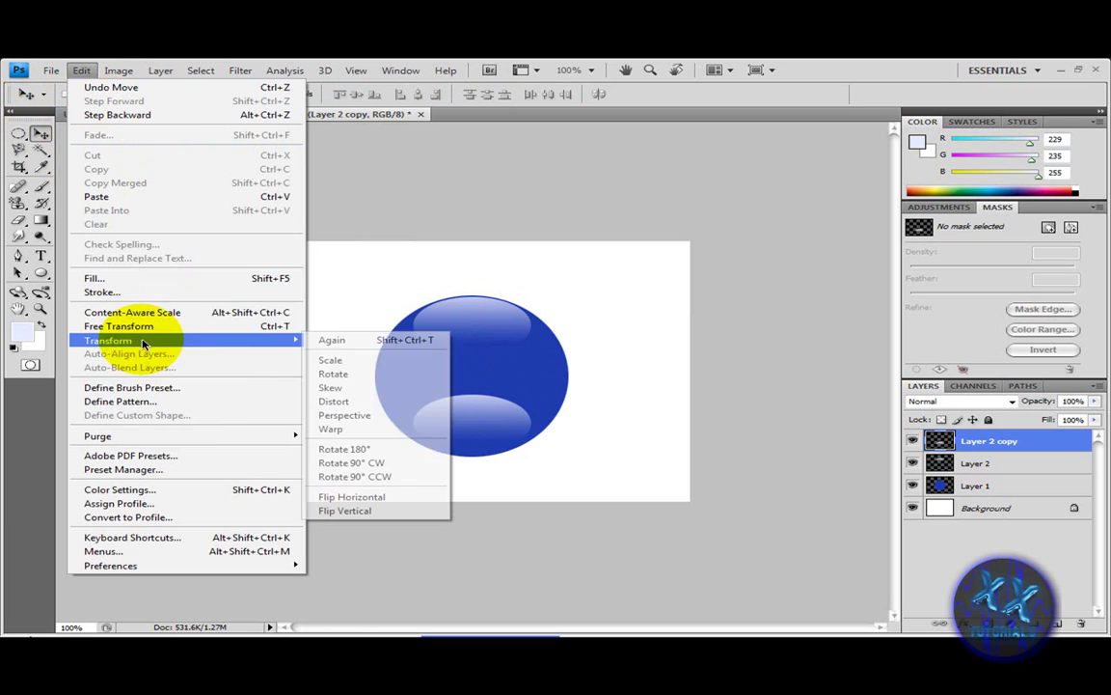
pyautogui.click(374, 508)
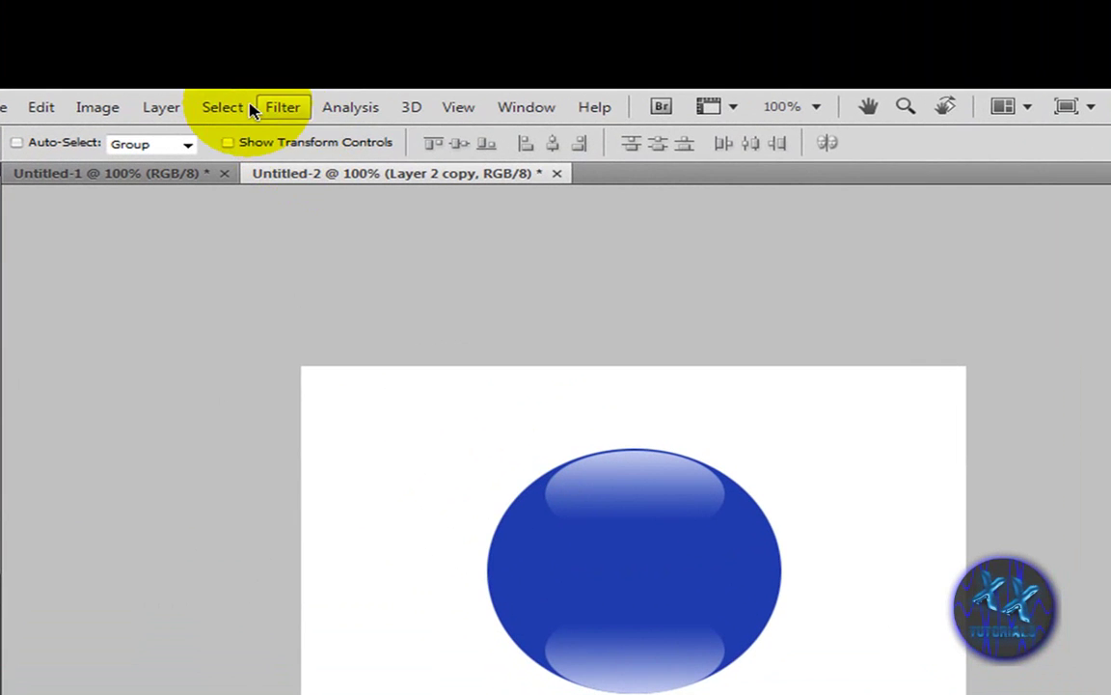
# Apply a 13.0-pixel Gaussian Blur to the bottom highlight on Layer 2 copy
pyautogui.click(240, 70)
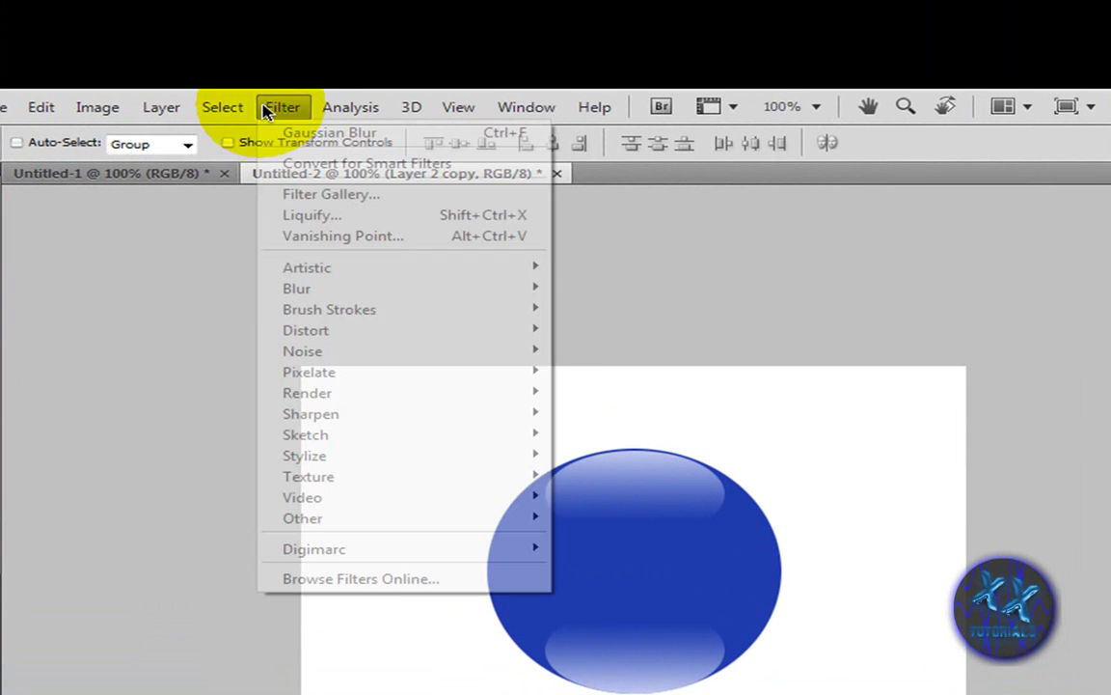
pyautogui.moveTo(365, 287)
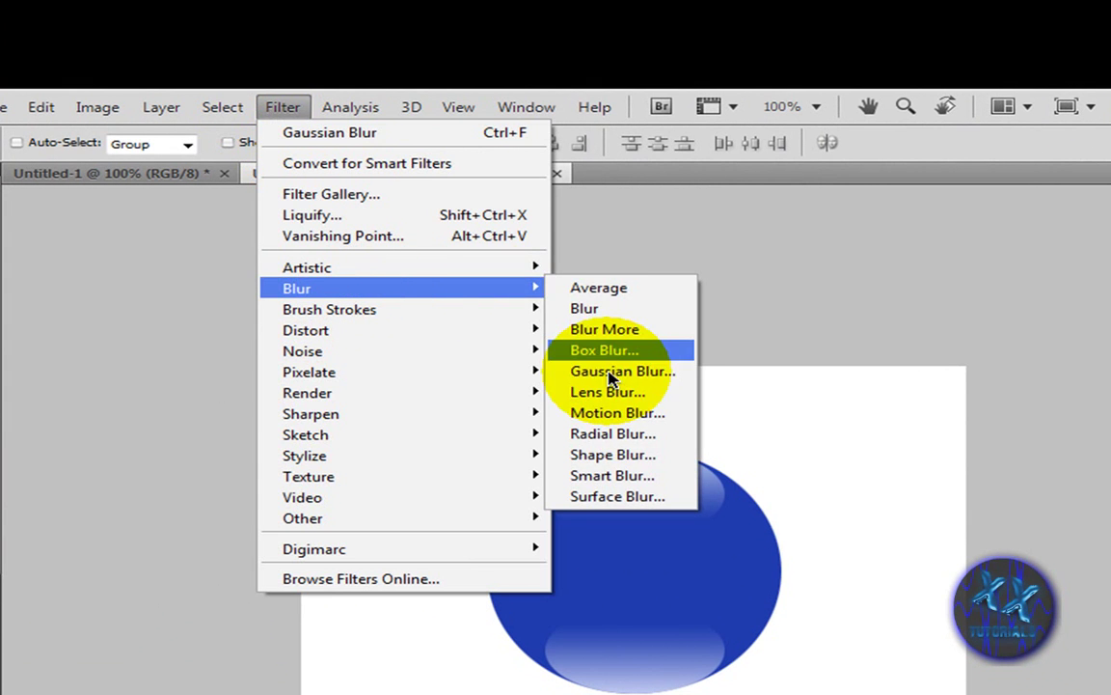
pyautogui.click(611, 374)
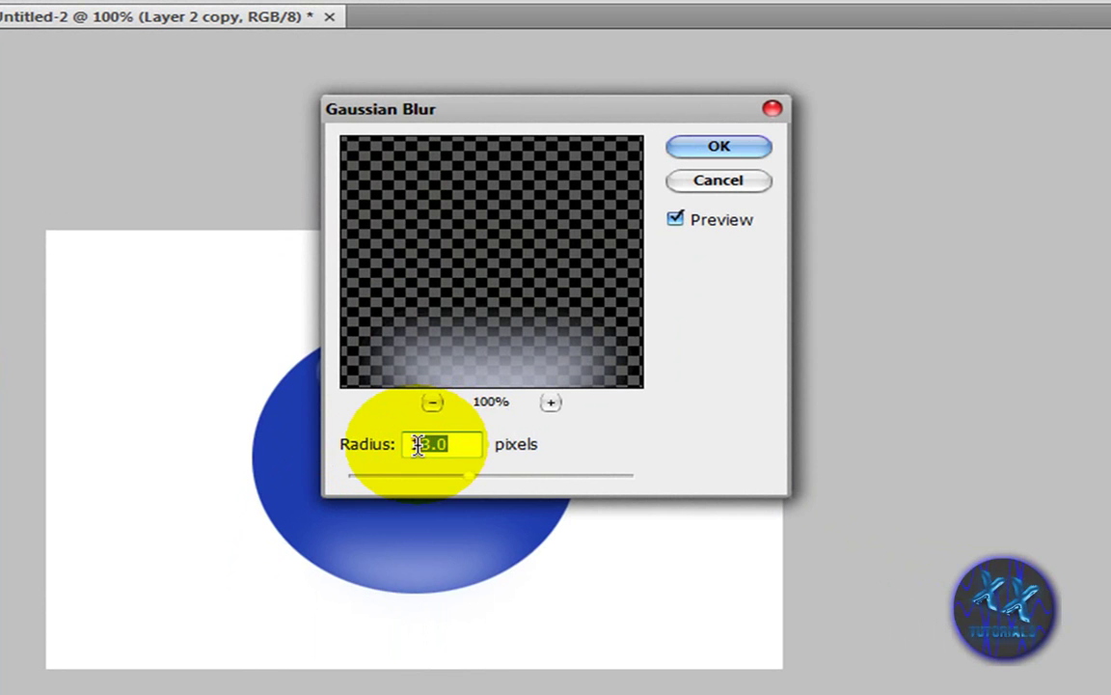
pyautogui.click(462, 446)
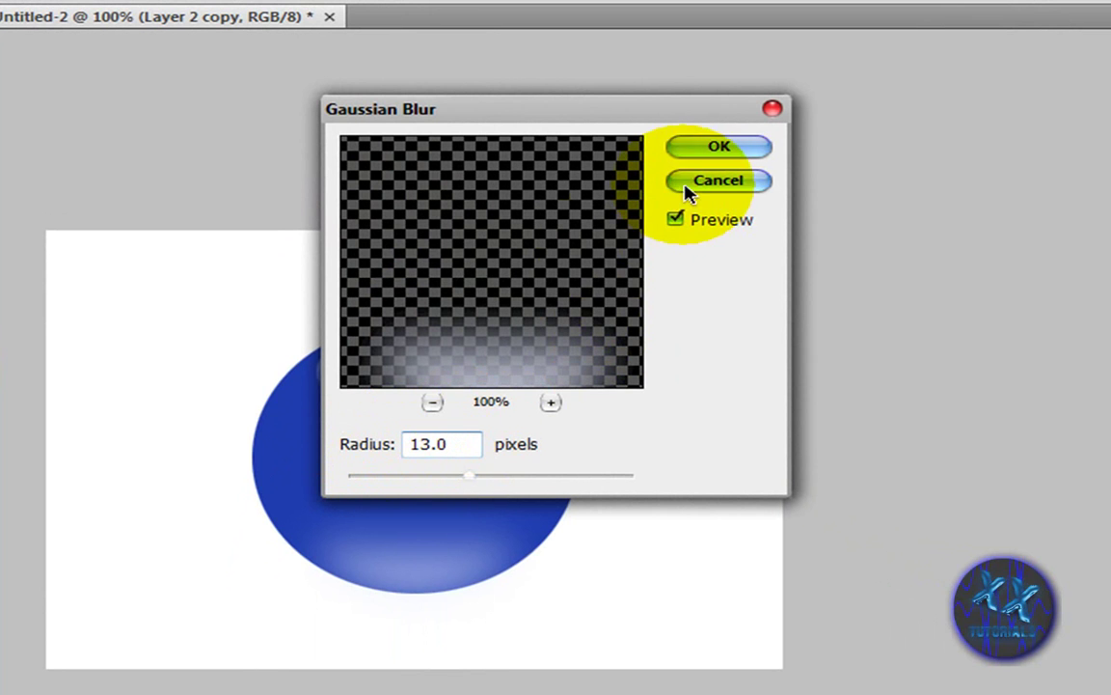
pyautogui.moveTo(533, 326); pyautogui.dragTo(551, 268)
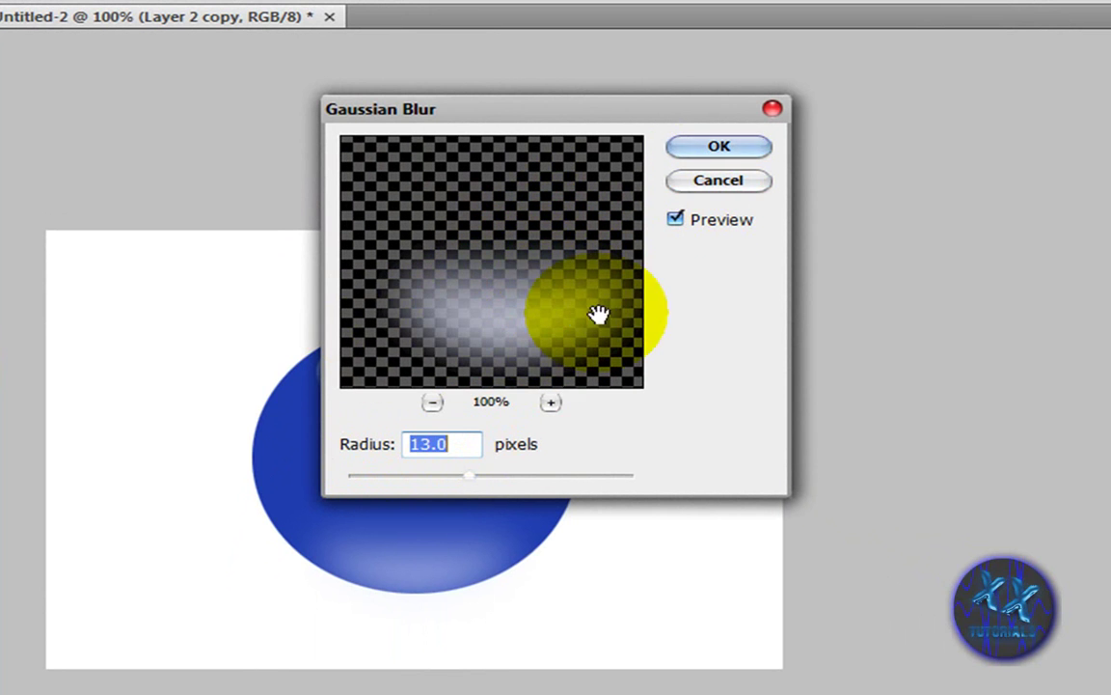
pyautogui.click(696, 149)
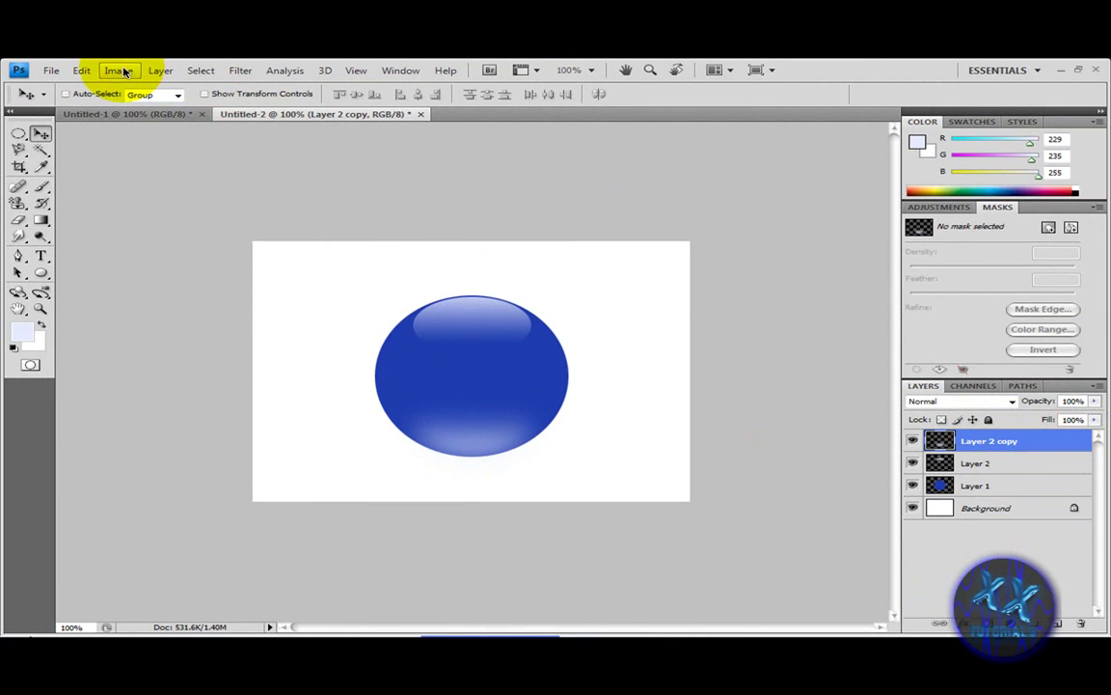
# Colorize Layer 2 copy via Hue/Saturation with Hue 180, Saturation 80, Lightness -35
pyautogui.click(119, 71)
pyautogui.moveTo(152, 108)
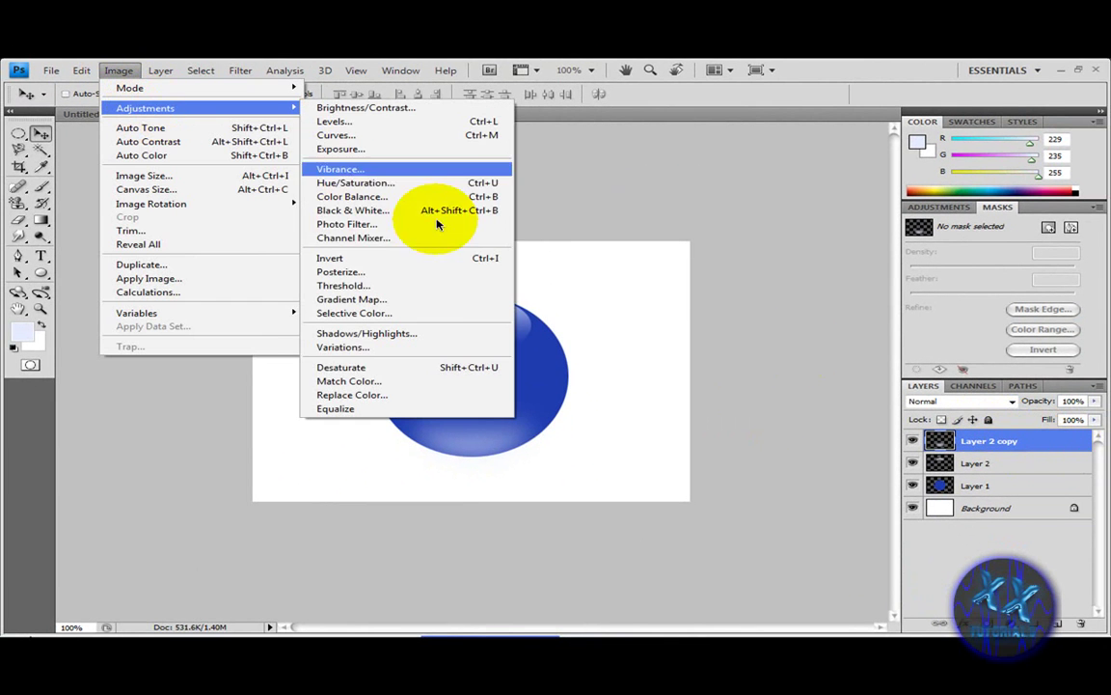
pyautogui.click(386, 184)
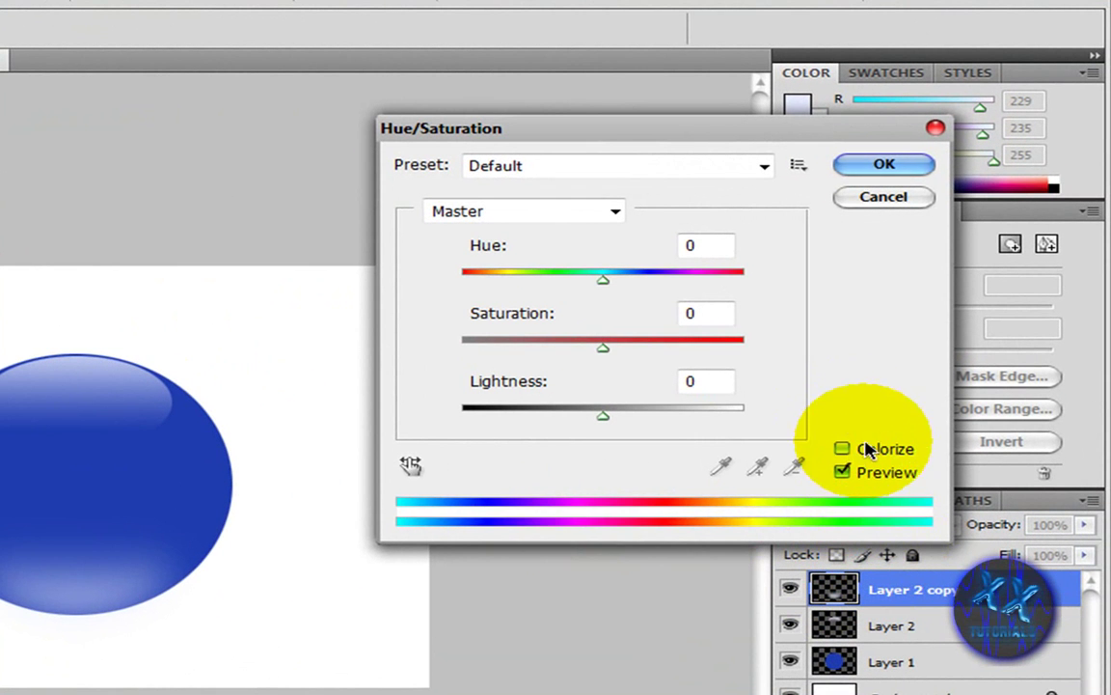
pyautogui.click(842, 450)
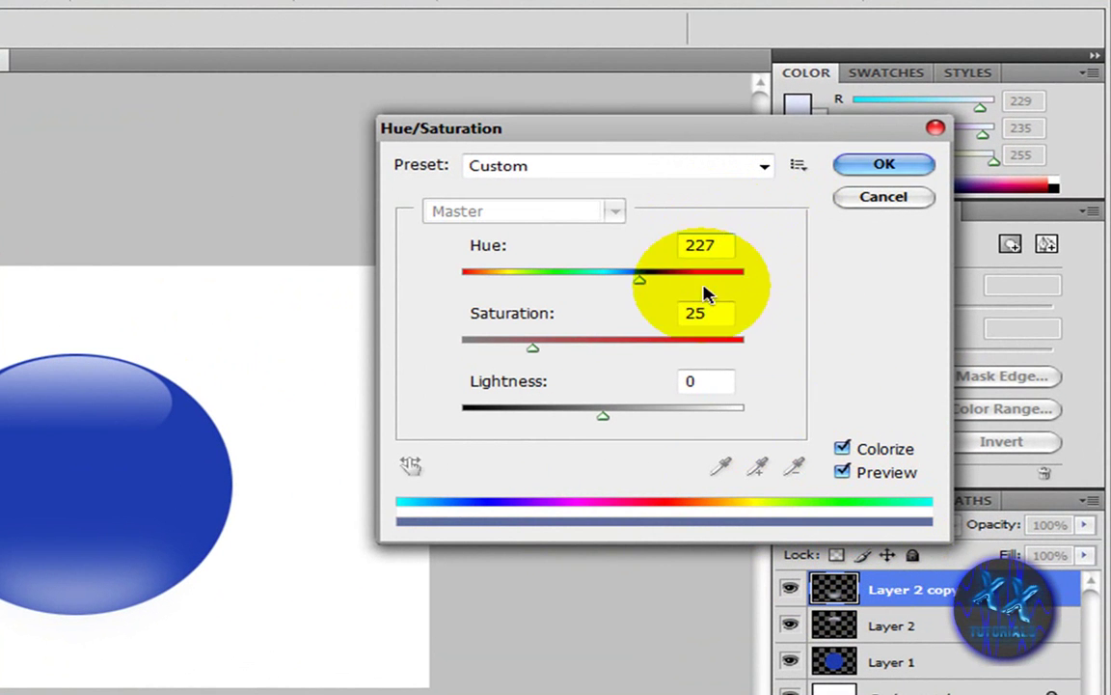
pyautogui.doubleClick(707, 313)
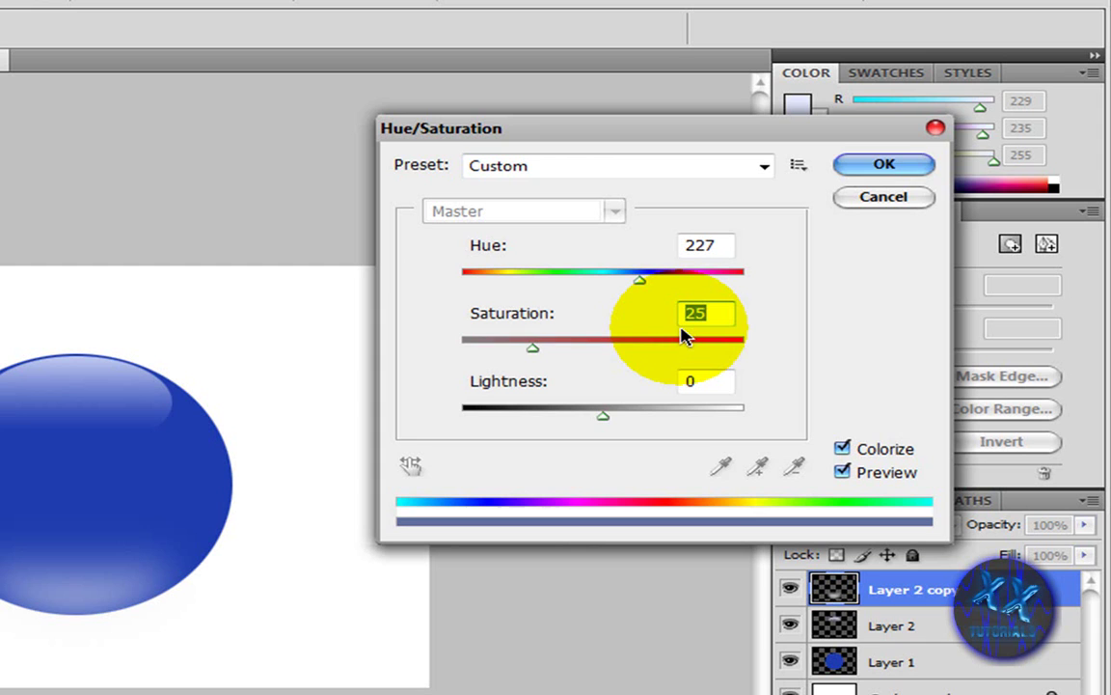
pyautogui.write('80')
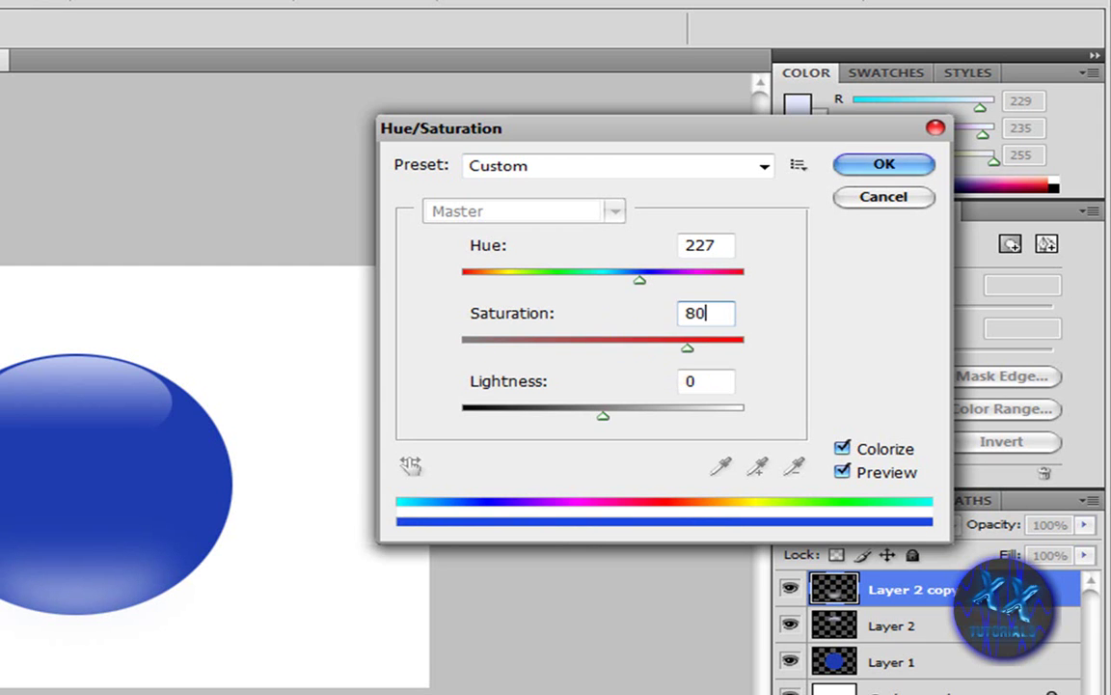
pyautogui.doubleClick(702, 381)
pyautogui.write('-')
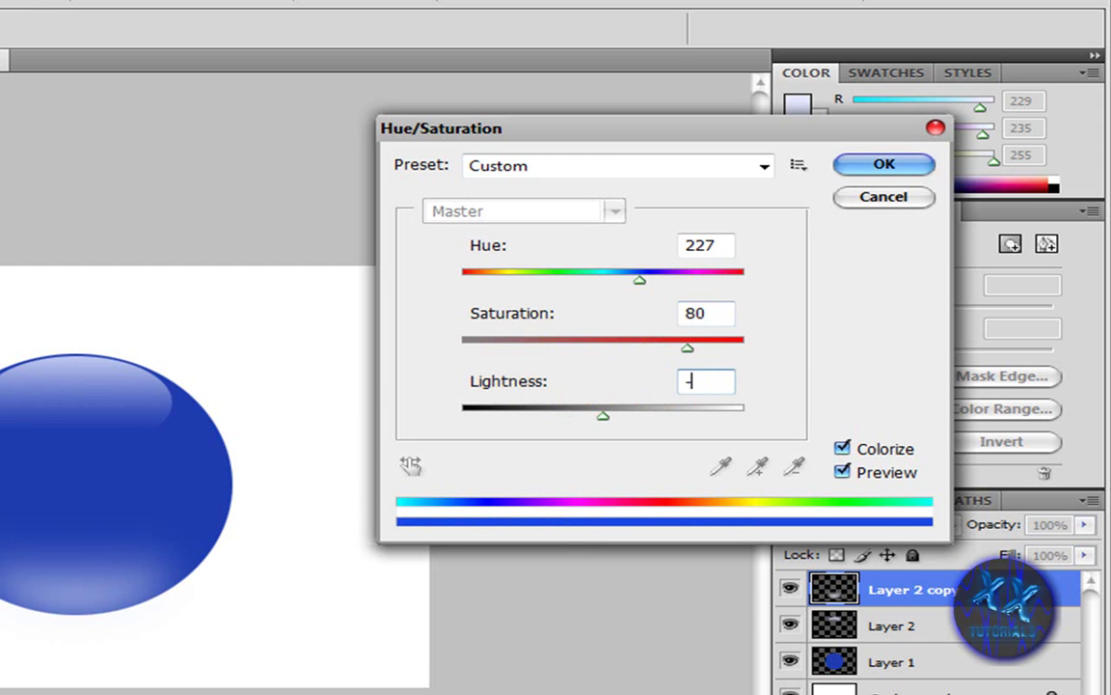
pyautogui.write('35')
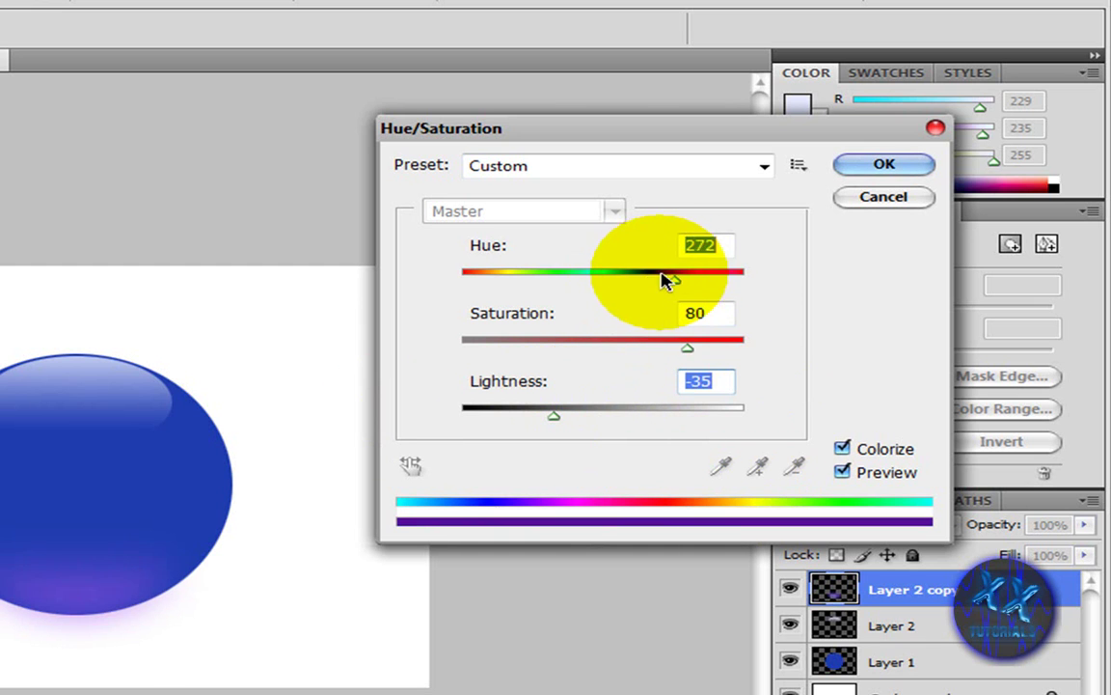
pyautogui.moveTo(664, 279); pyautogui.dragTo(598, 284)
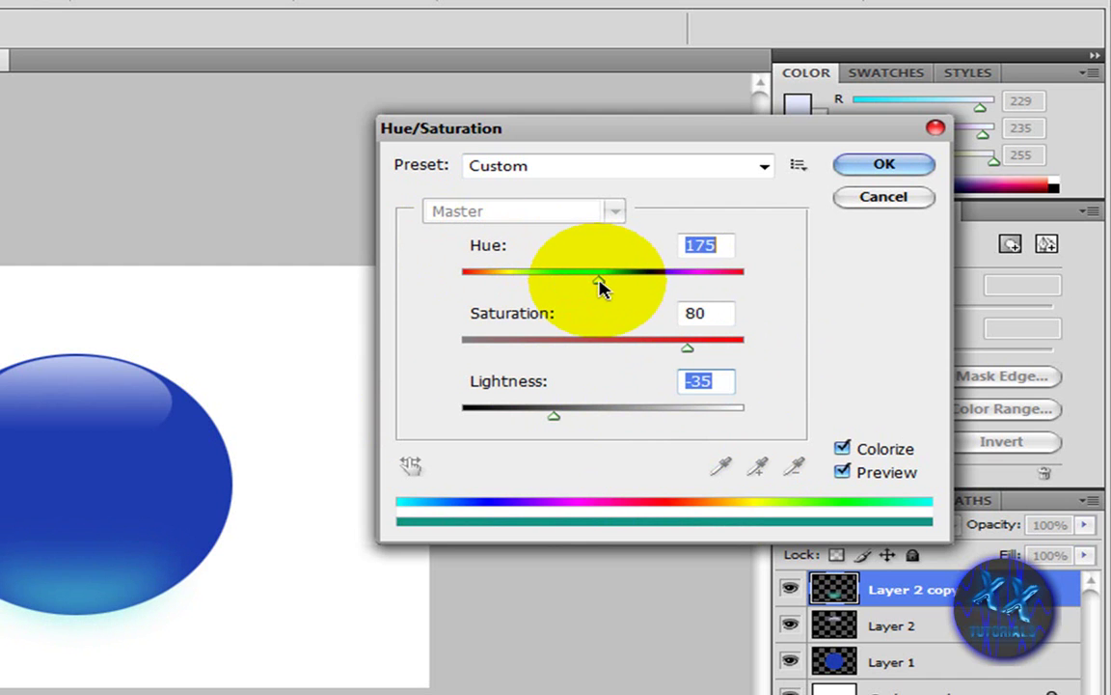
pyautogui.write('180')
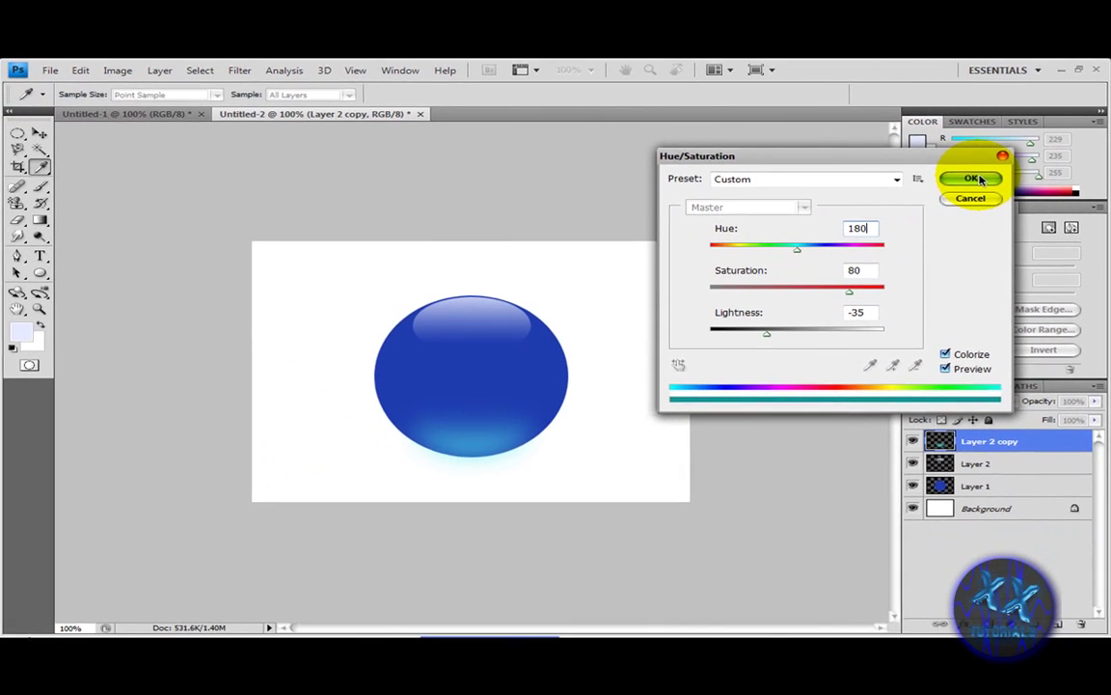
# Apply the cyan colorize and enable an Inner Glow style on Layer 1
pyautogui.click(884, 164)
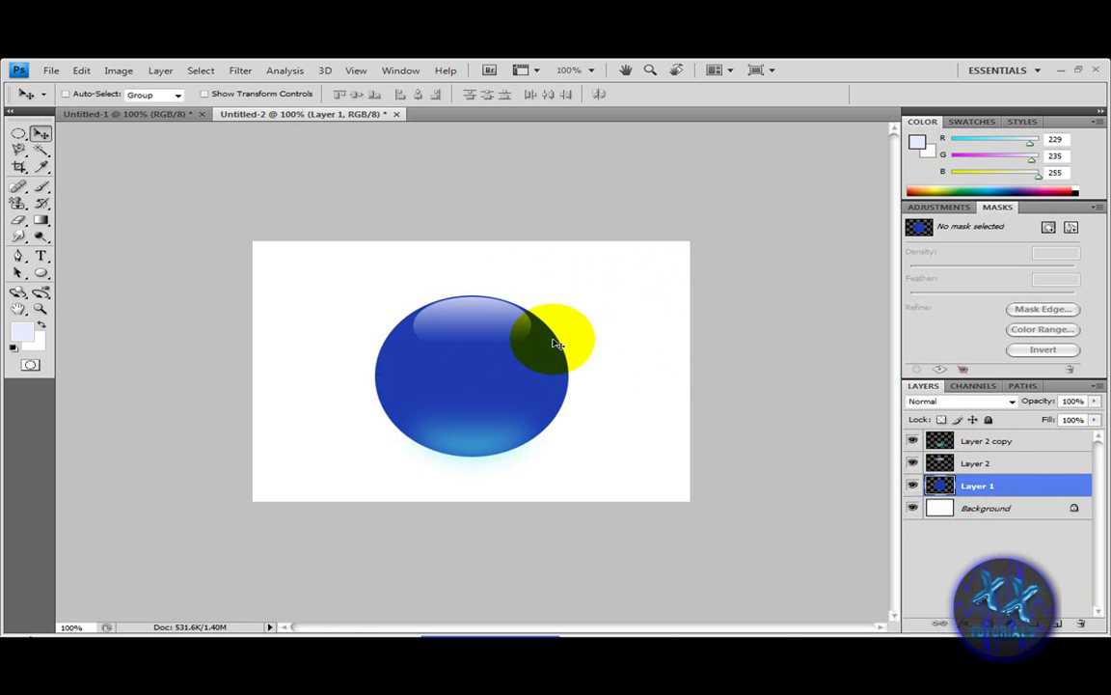
pyautogui.rightClick(980, 488)
pyautogui.click(862, 151)
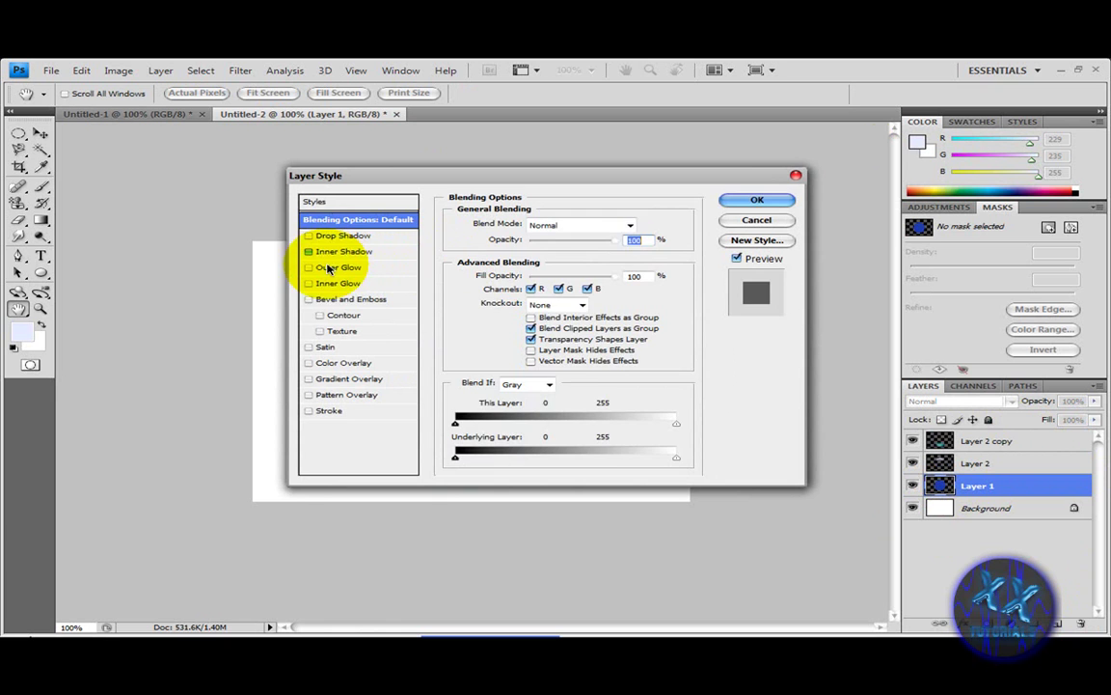
pyautogui.click(328, 283)
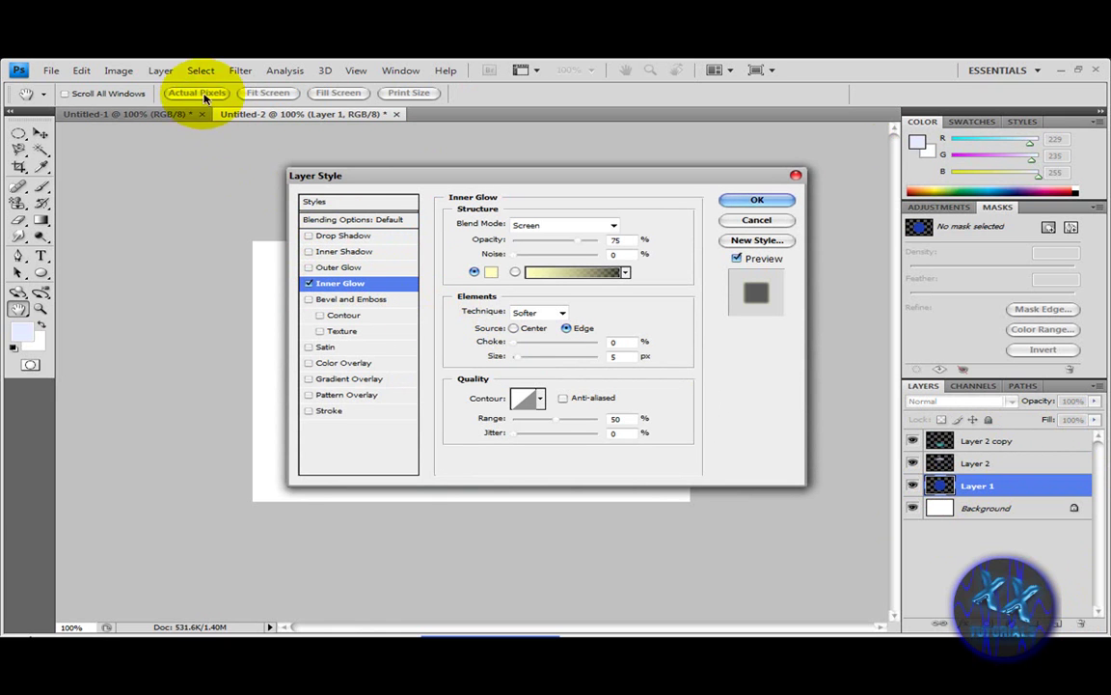
pyautogui.click(172, 72)
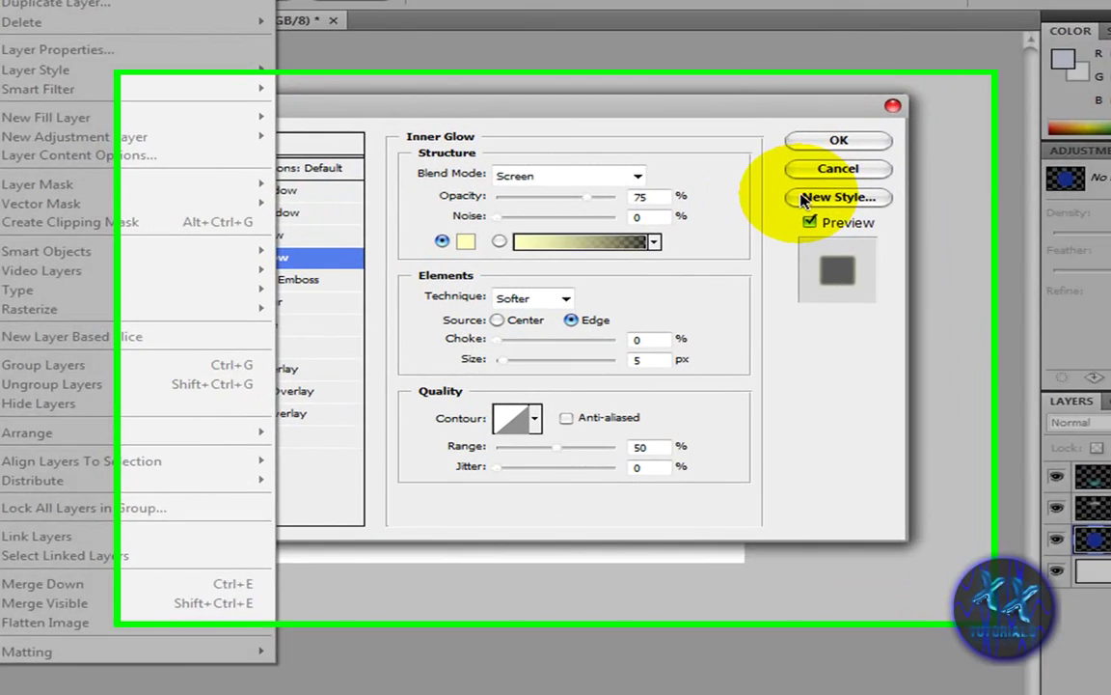
pyautogui.click(649, 173)
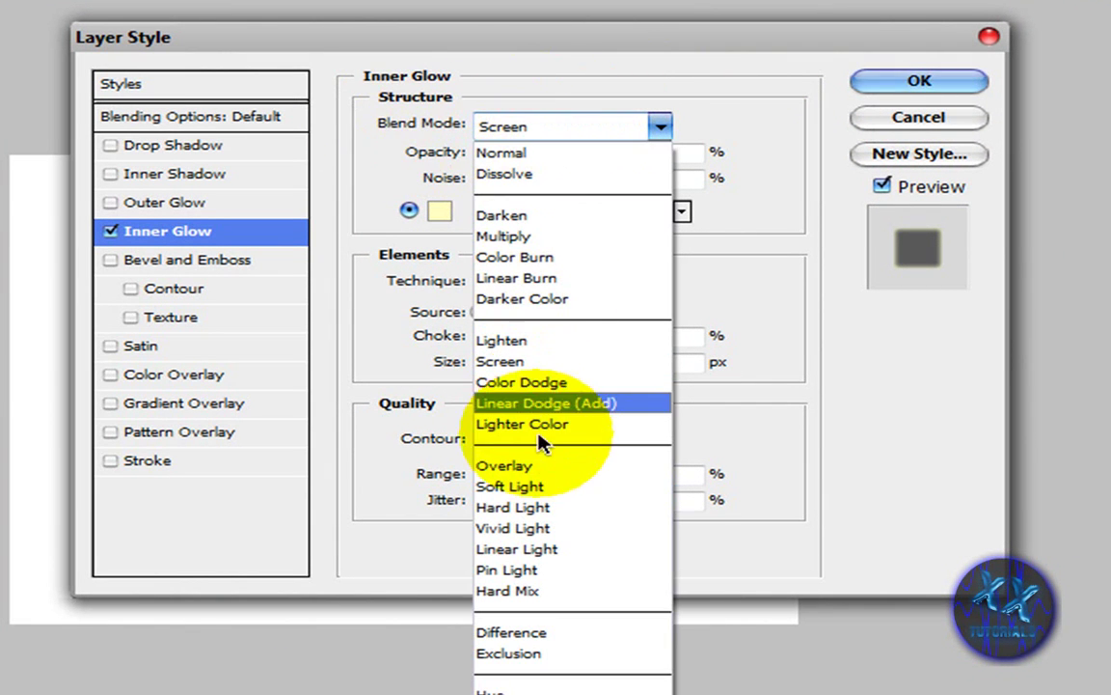
# Set Layer 1's inner glow to Overlay, 68% opacity, white, Center source, 117 px size
pyautogui.click(521, 465)
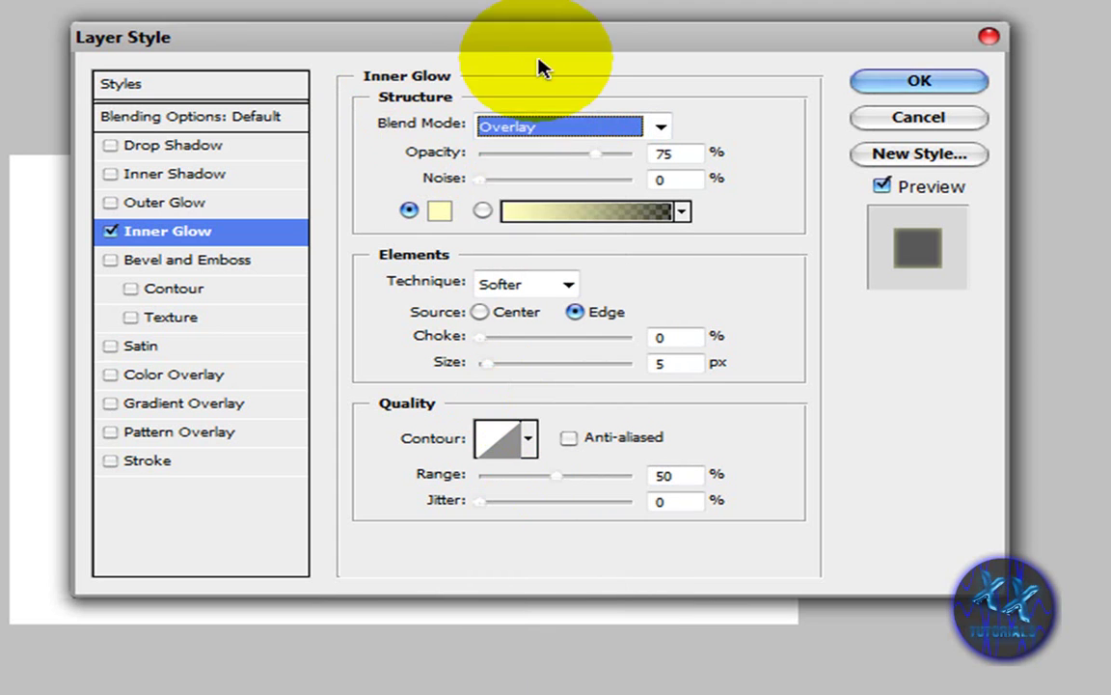
pyautogui.click(595, 158)
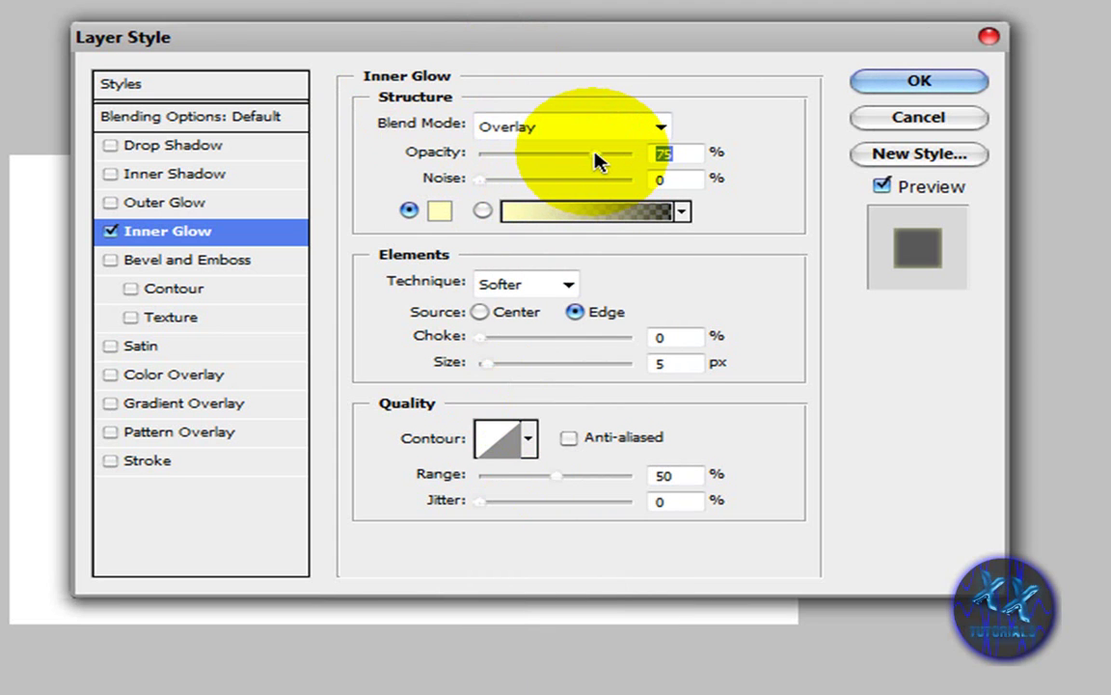
pyautogui.moveTo(595, 155); pyautogui.dragTo(586, 156)
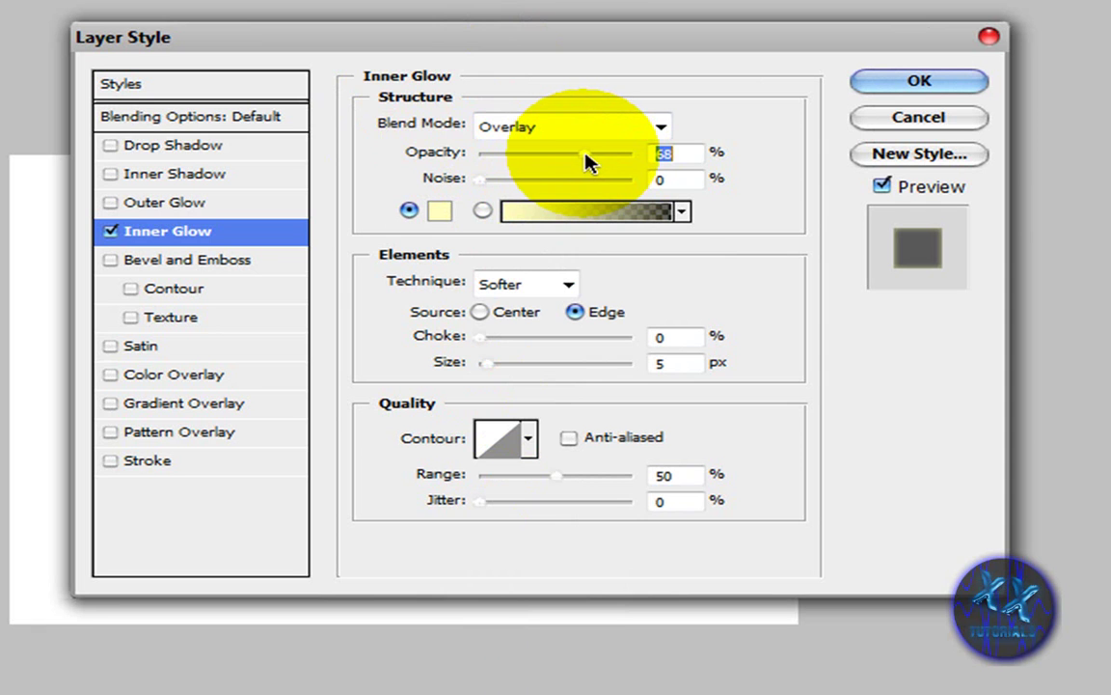
pyautogui.click(440, 212)
pyautogui.click(355, 178)
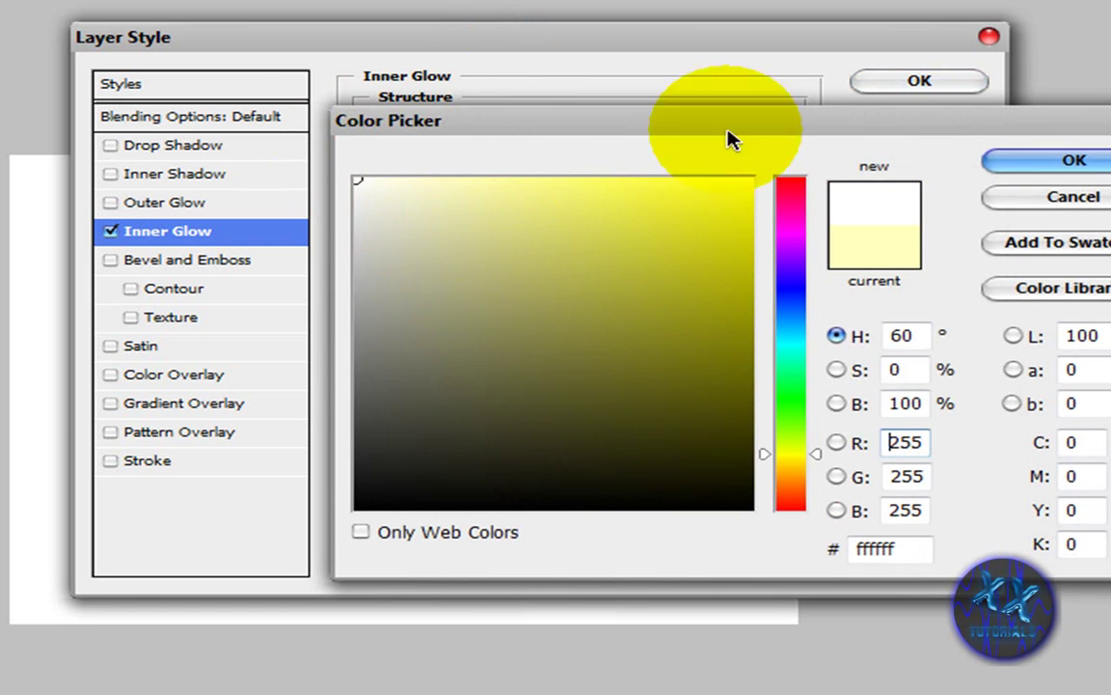
pyautogui.click(1086, 164)
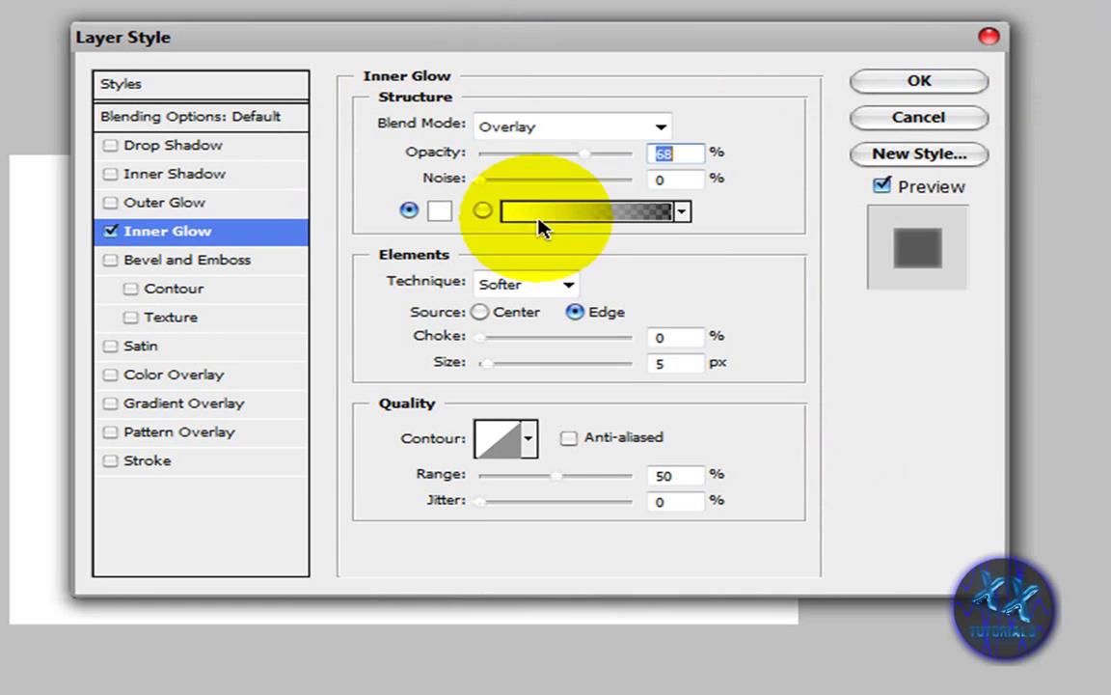
pyautogui.click(480, 313)
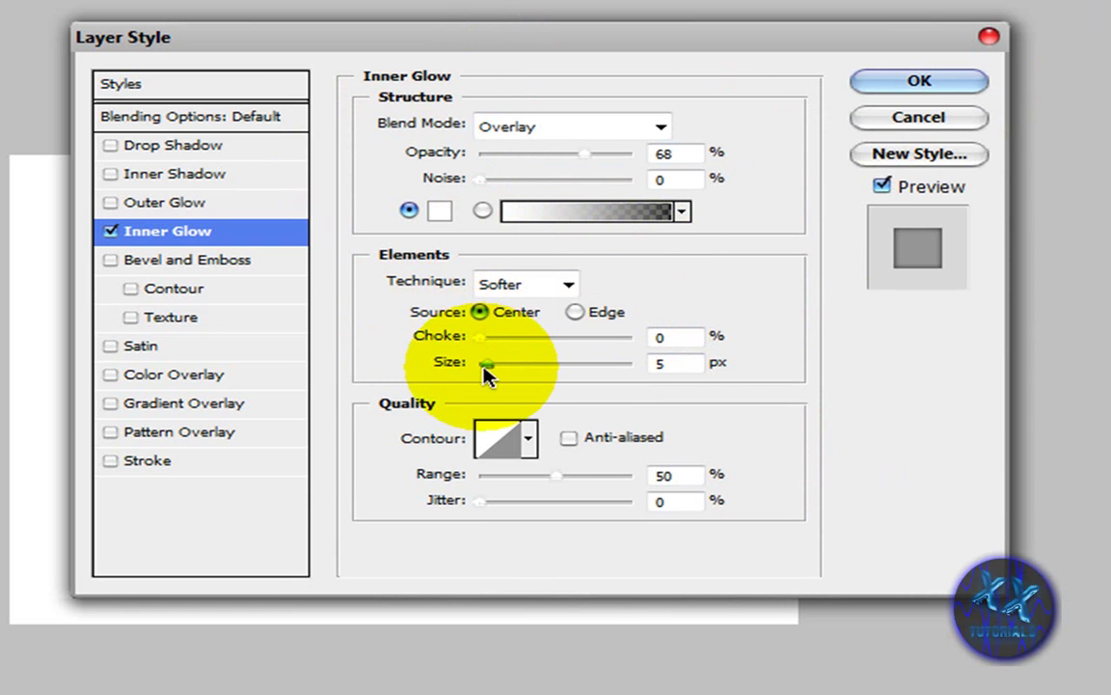
pyautogui.moveTo(487, 366); pyautogui.dragTo(561, 378)
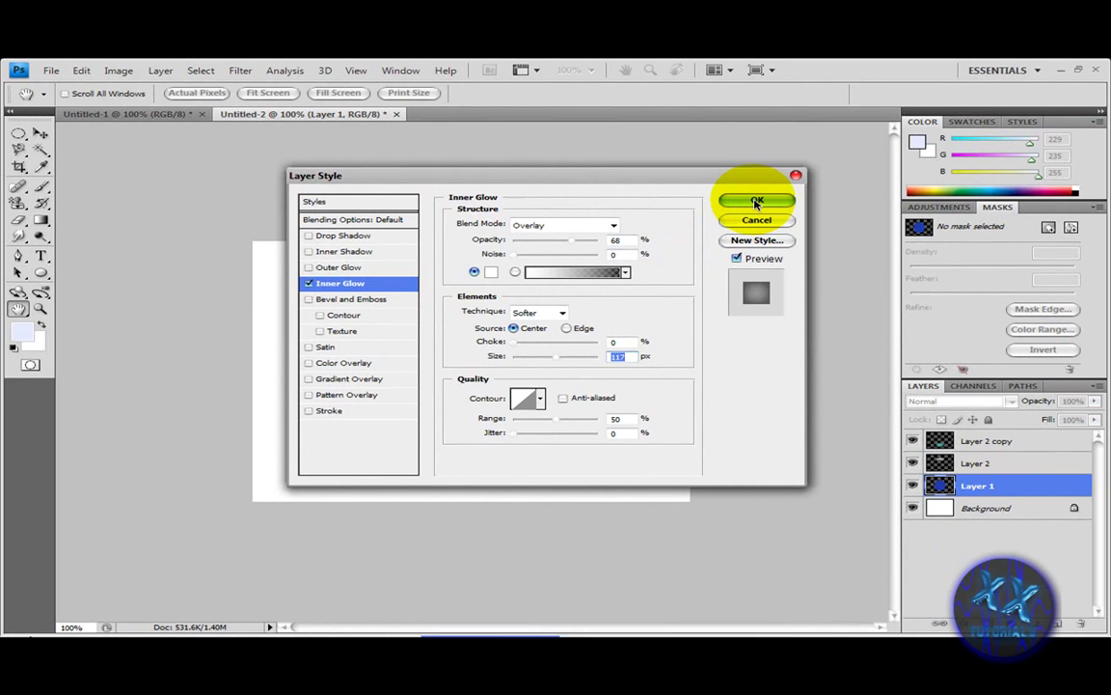
pyautogui.click(757, 203)
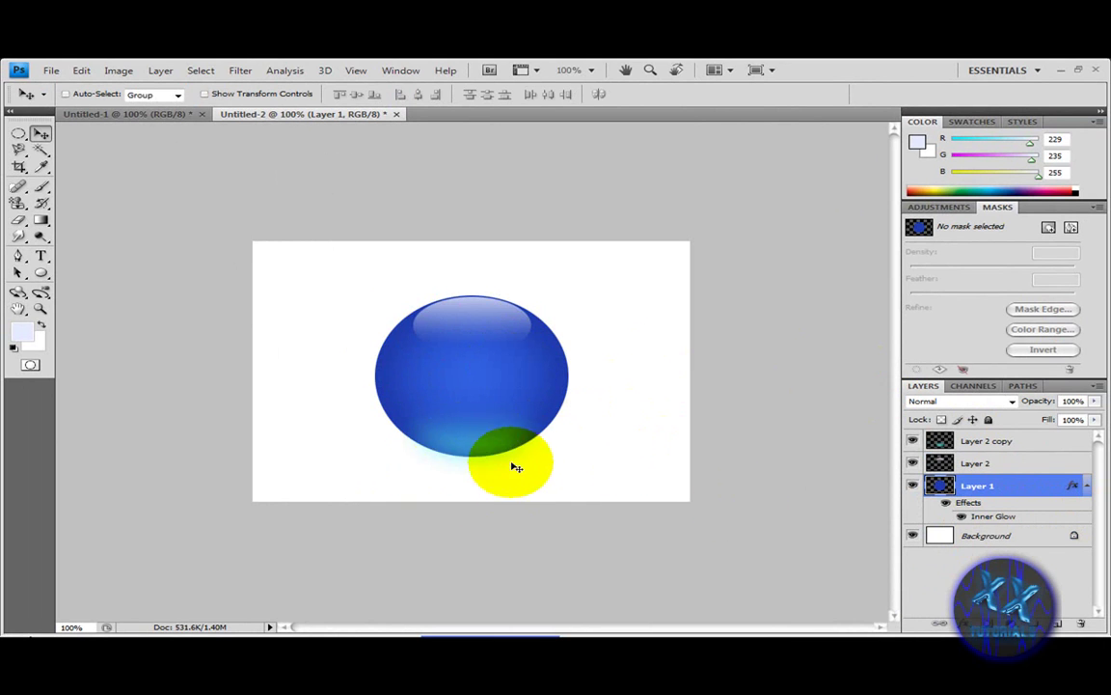
# Add a new layer and place an elliptical selection at the orb's base
pyautogui.click(1057, 625)
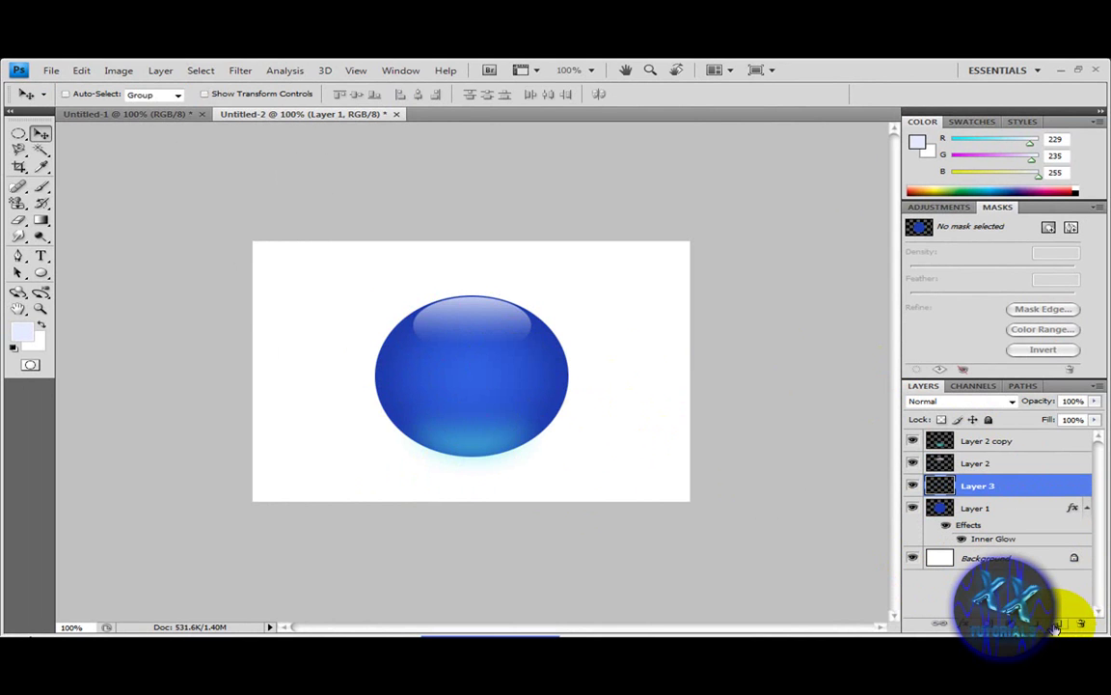
pyautogui.click(17, 137)
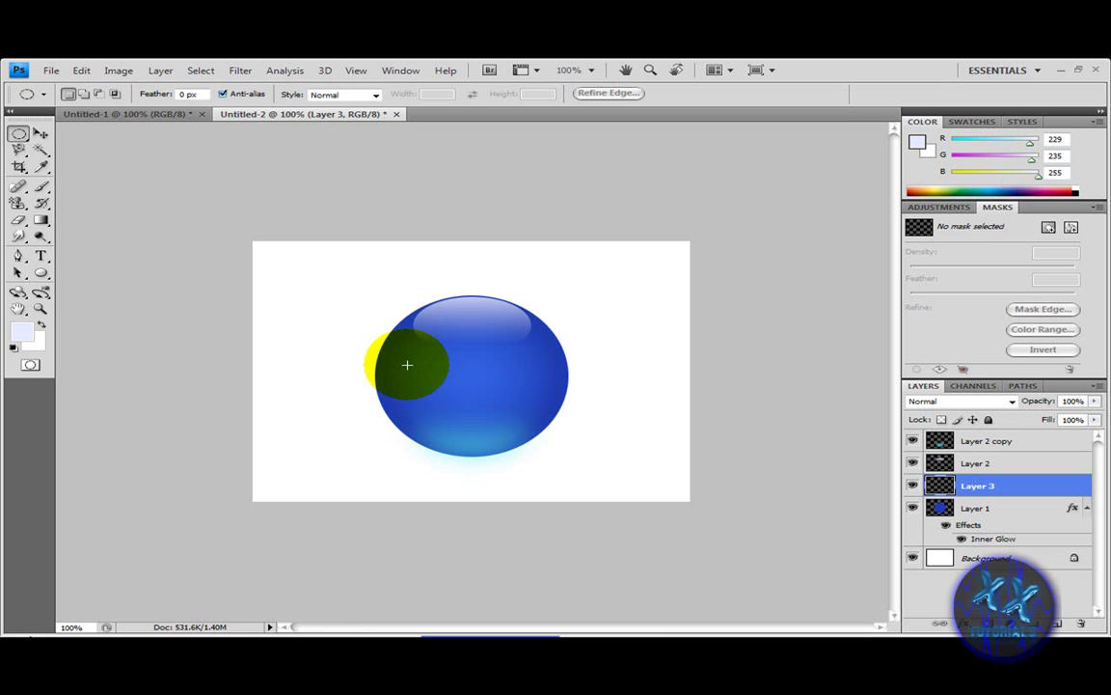
pyautogui.moveTo(407, 366); pyautogui.dragTo(537, 414)
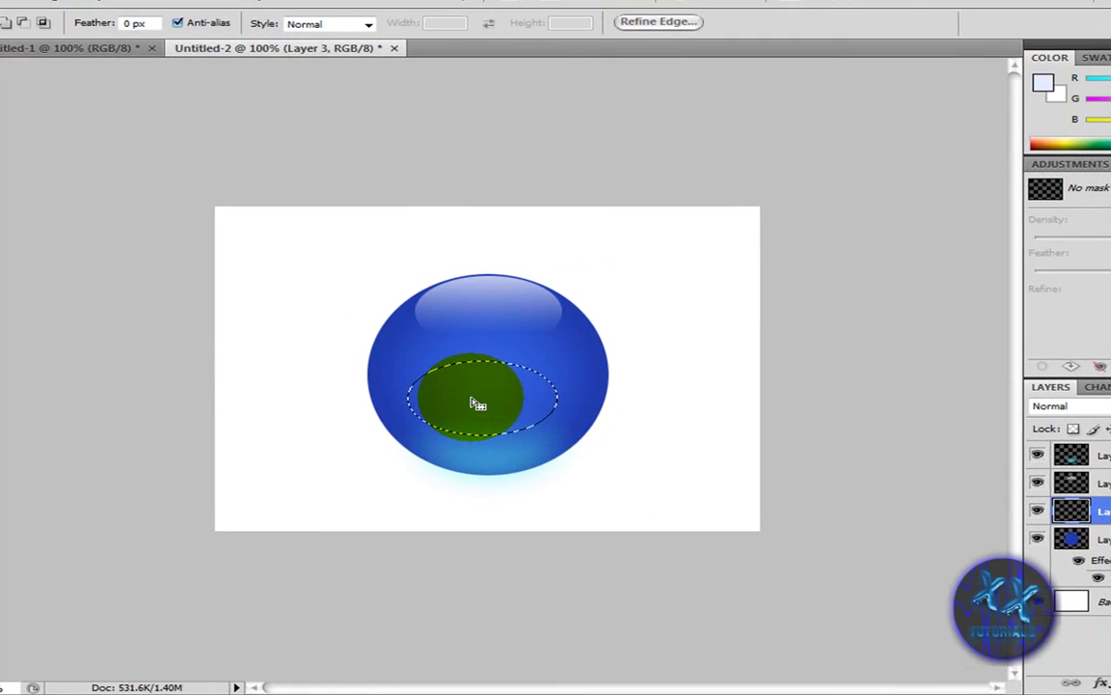
pyautogui.moveTo(458, 393); pyautogui.dragTo(488, 463)
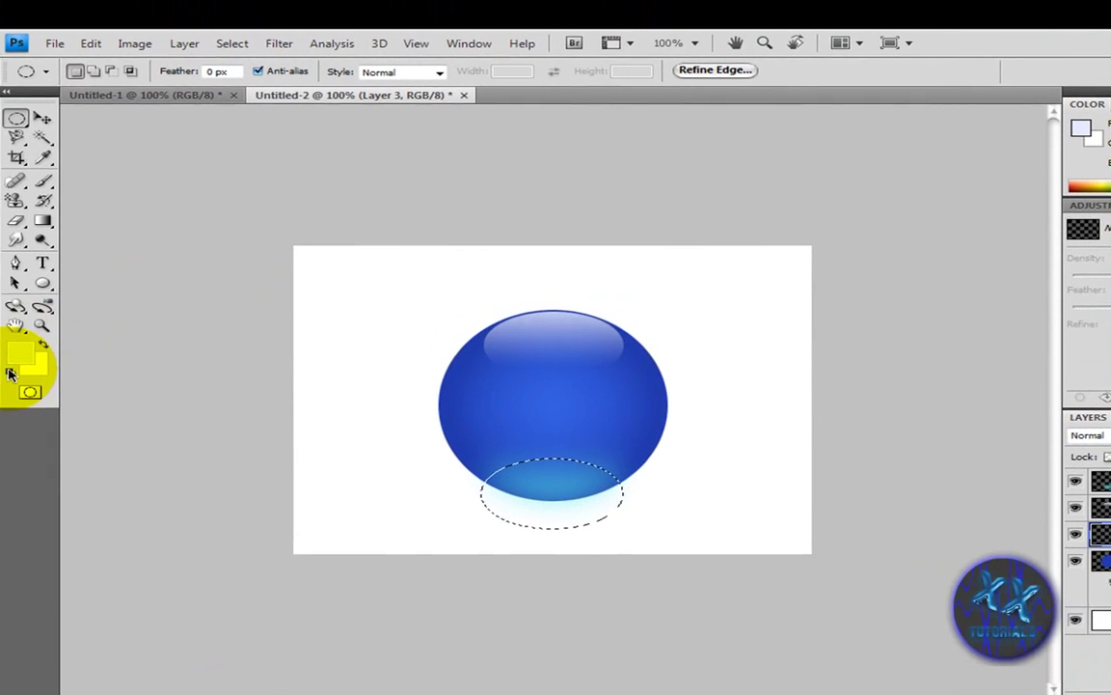
# Fill the ellipse with black, deselect it, and move Layer 3 below Layer 1
pyautogui.click(11, 373)
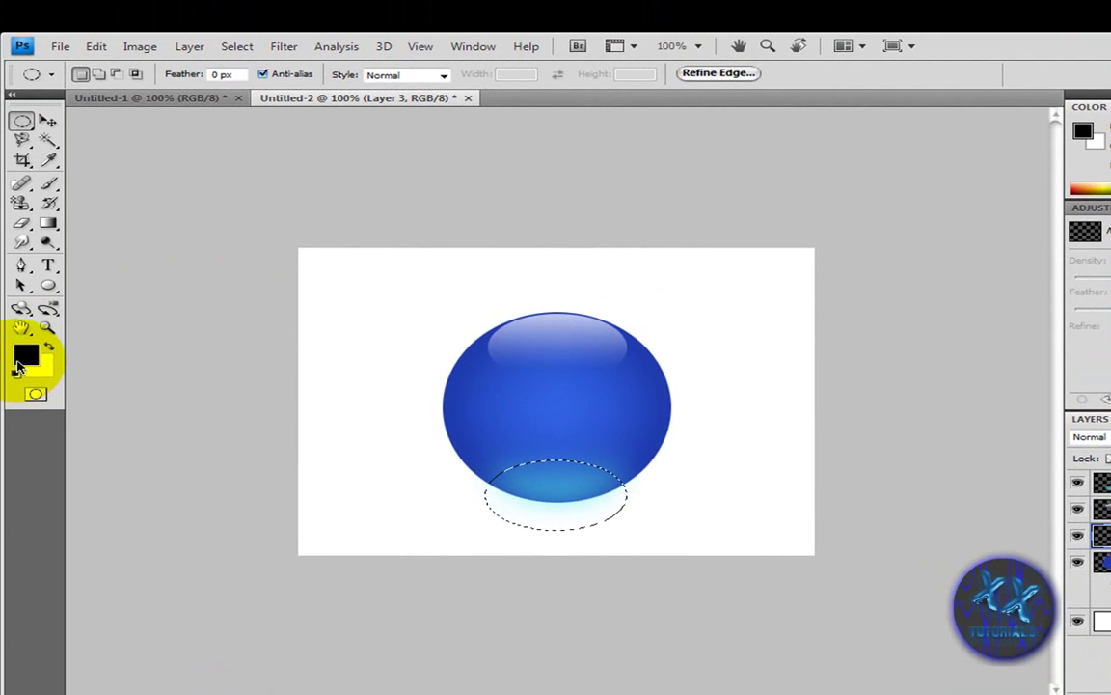
pyautogui.moveTo(48, 223); pyautogui.dragTo(109, 248)
pyautogui.click(558, 511)
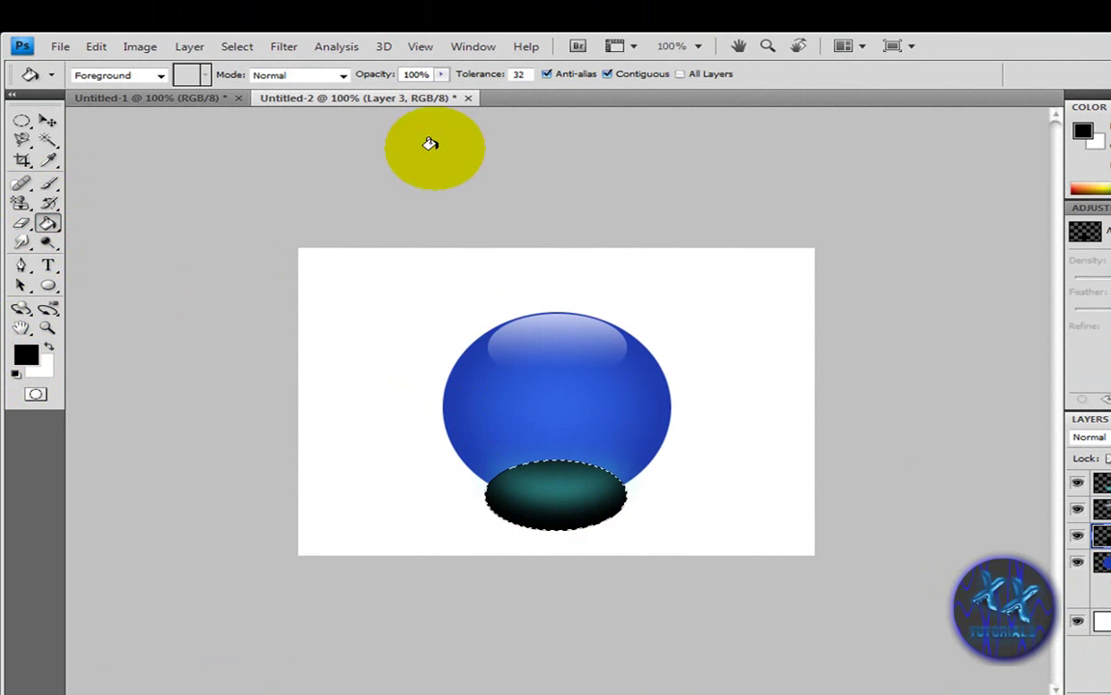
pyautogui.click(239, 46)
pyautogui.click(277, 83)
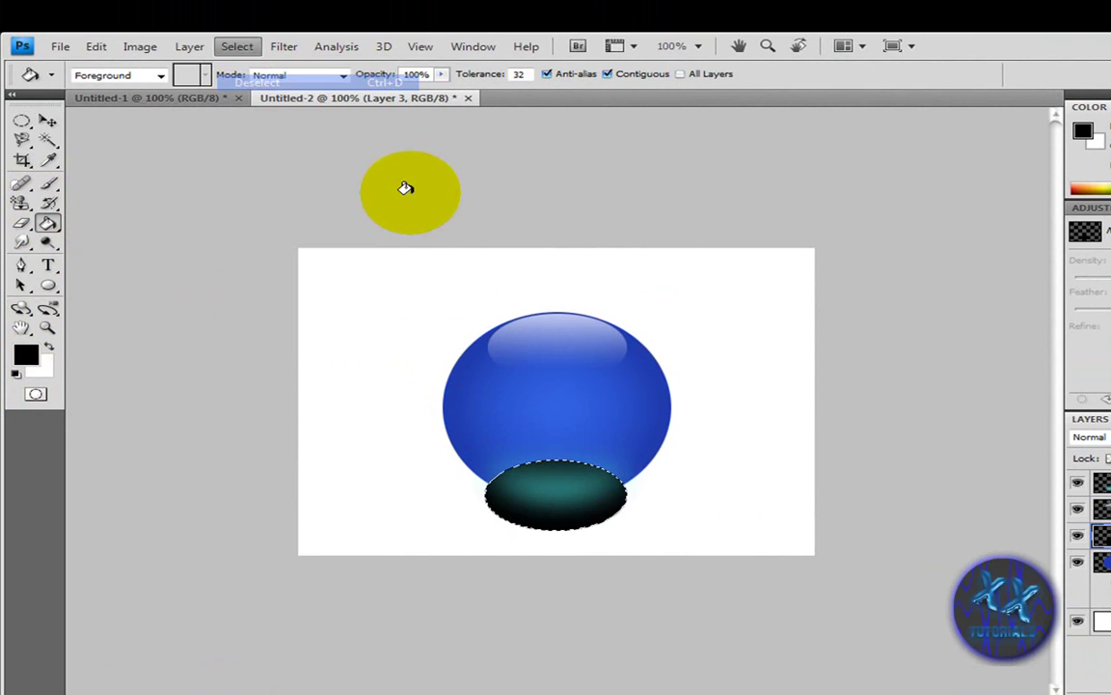
pyautogui.moveTo(1105, 536); pyautogui.dragTo(1108, 602)
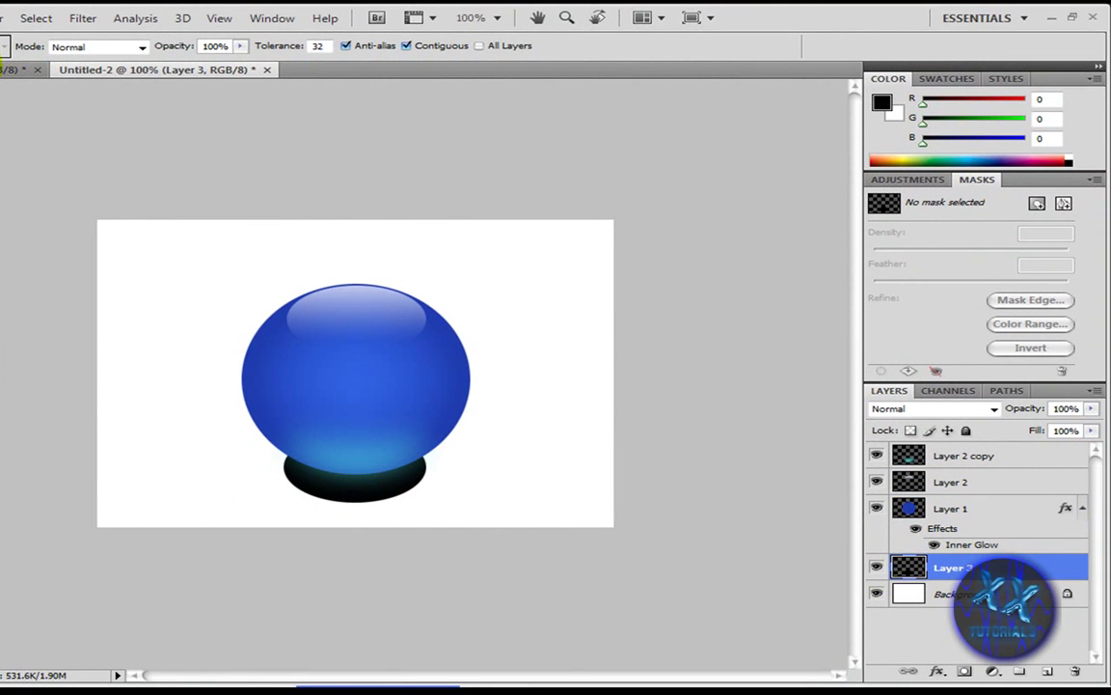
# Gaussian-blur the black ellipse on Layer 3 and set the layer opacity to 80%
pyautogui.click(83, 18)
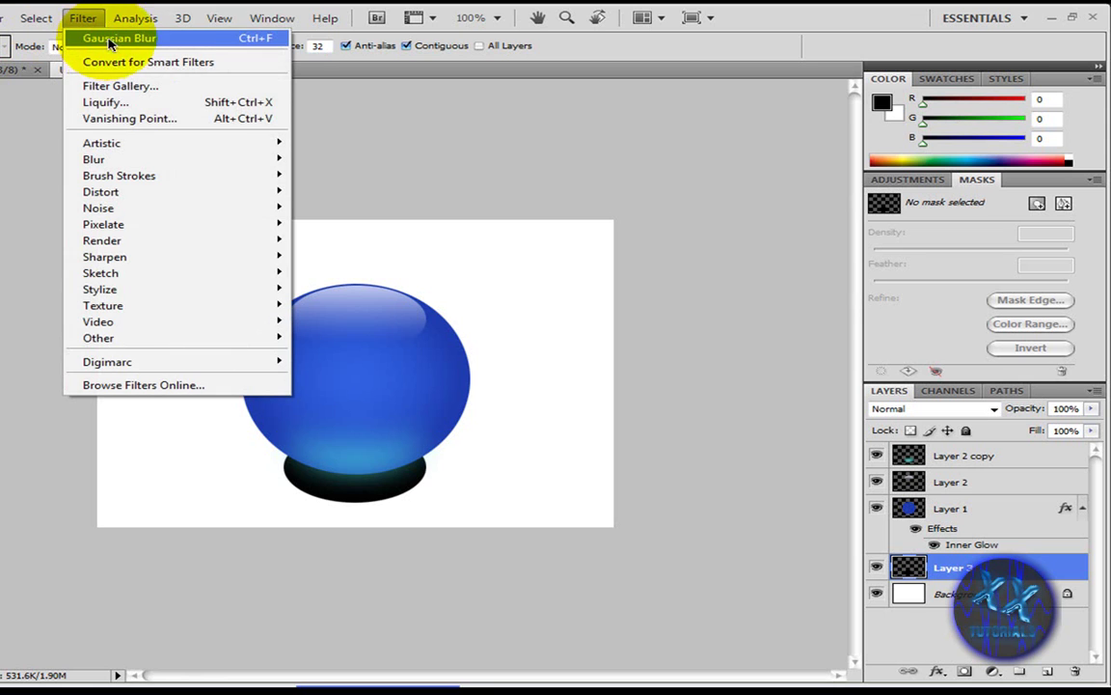
pyautogui.click(246, 38)
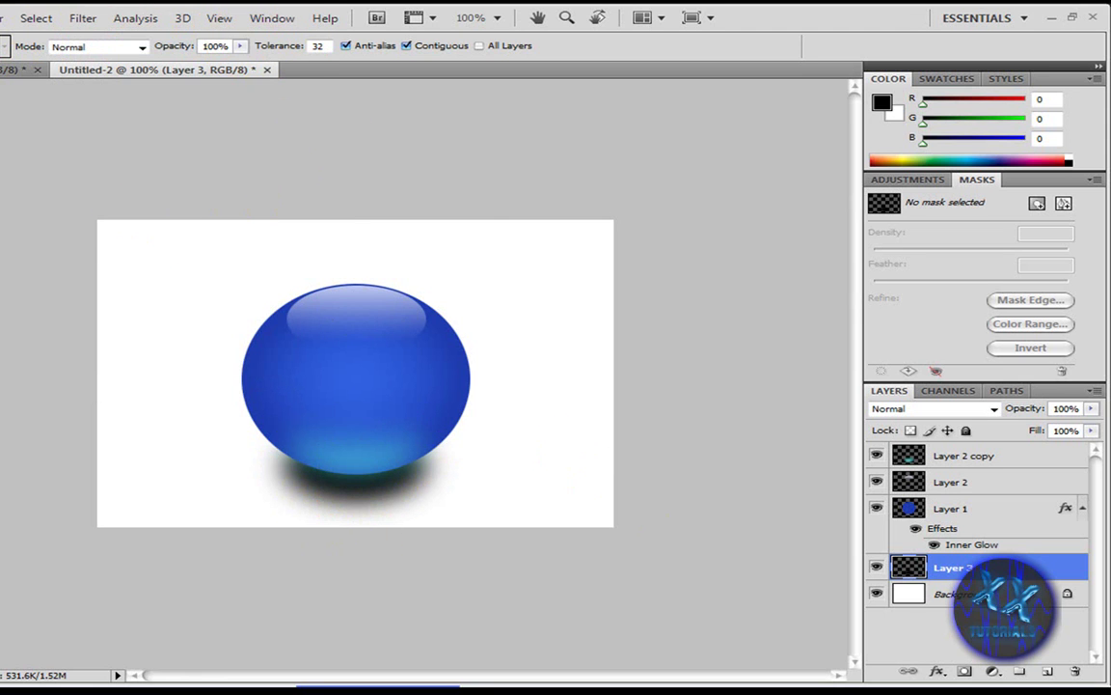
pyautogui.press('v')
pyautogui.click(1095, 413)
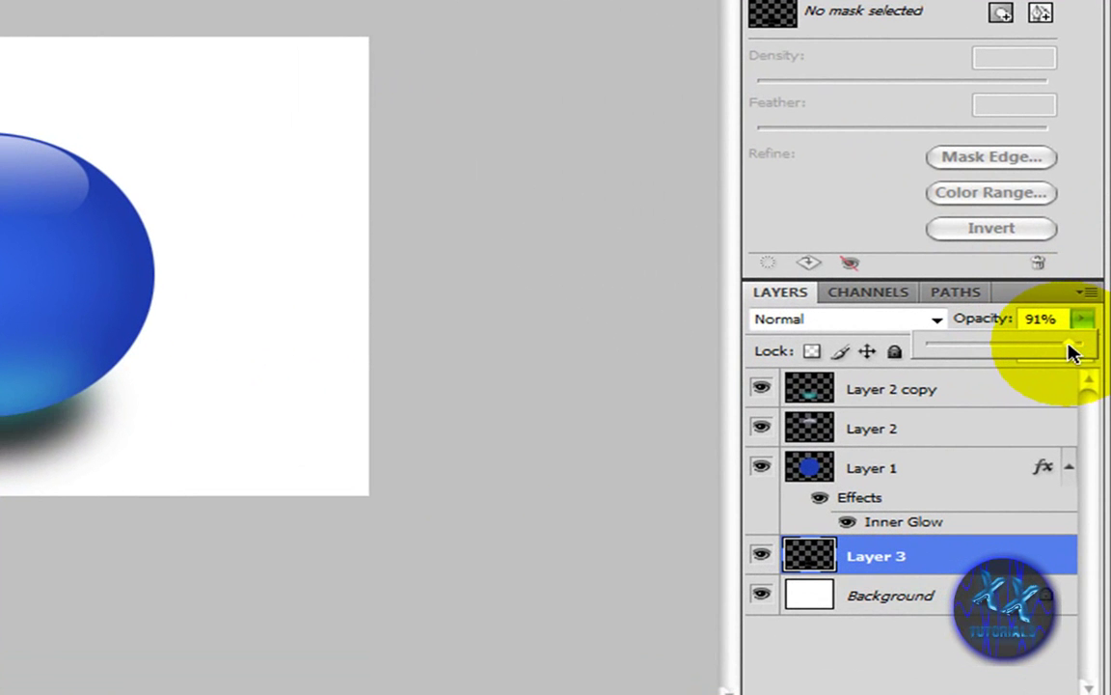
pyautogui.moveTo(1068, 352); pyautogui.dragTo(1054, 349)
pyautogui.moveTo(635, 402); pyautogui.dragTo(471, 216)
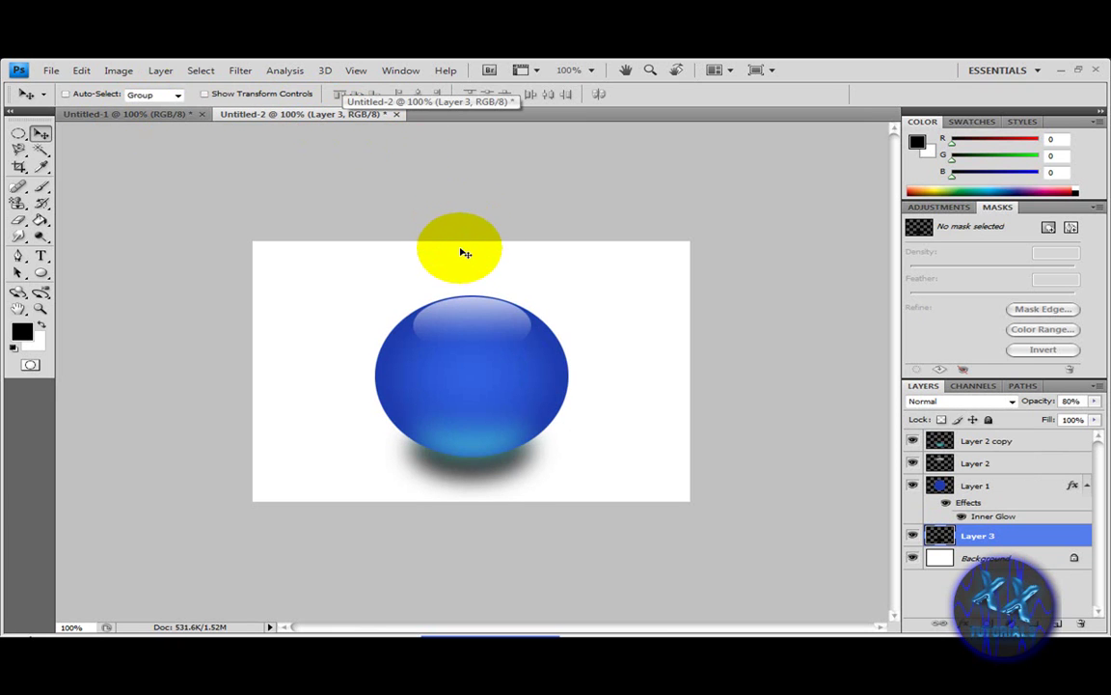